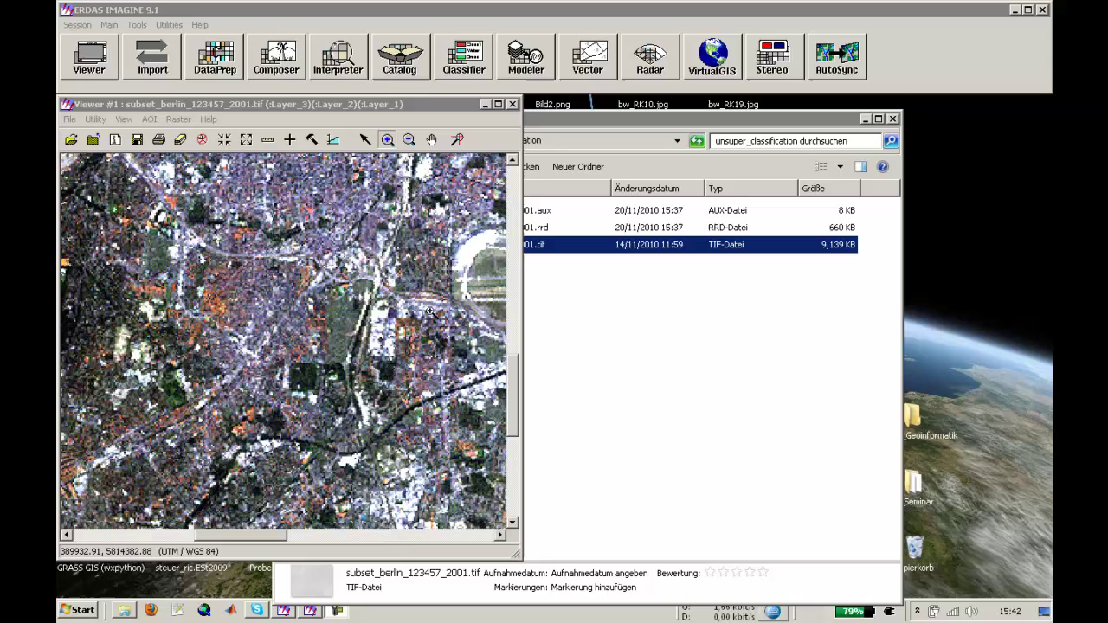
# Zoom out to see the whole Berlin subset, then zoom back in and out again
pyautogui.click(409, 140)
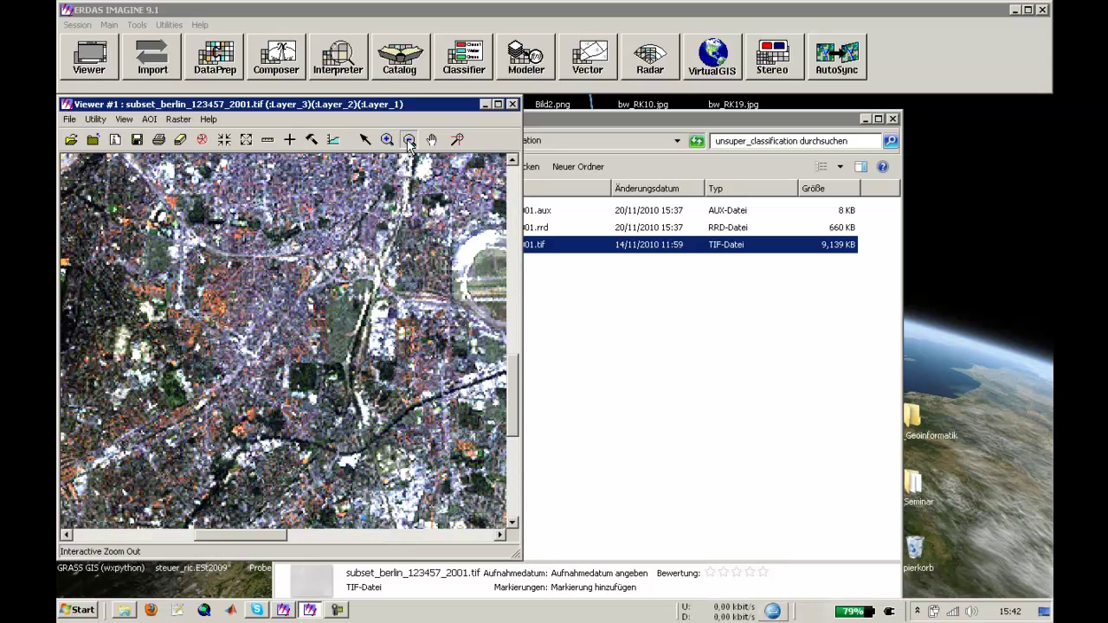
pyautogui.click(299, 360)
pyautogui.click(308, 325)
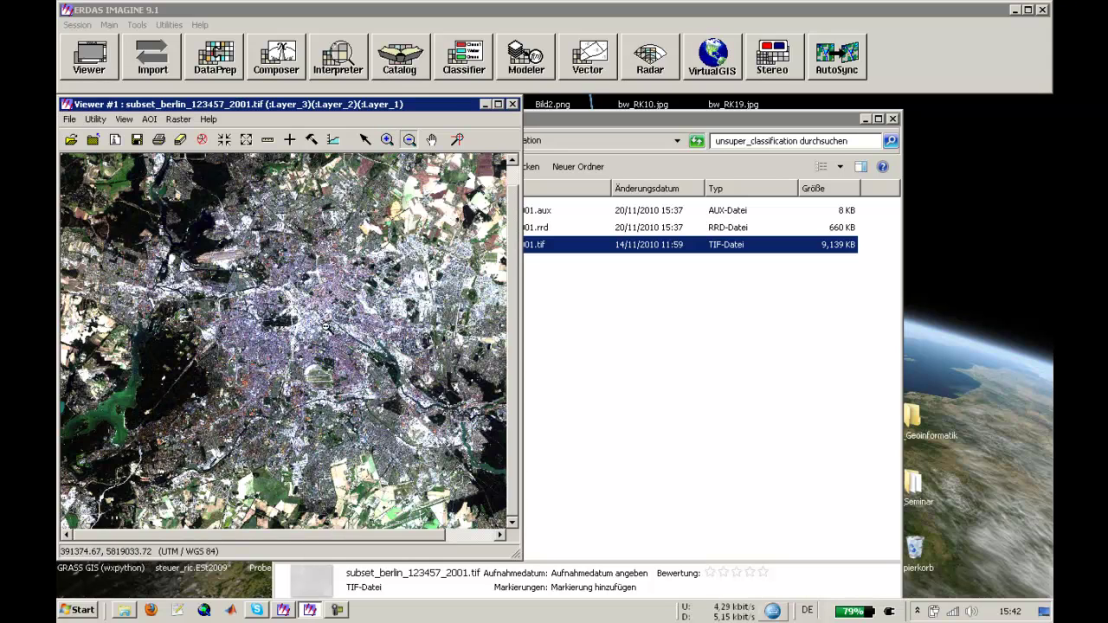
pyautogui.click(321, 330)
pyautogui.click(387, 139)
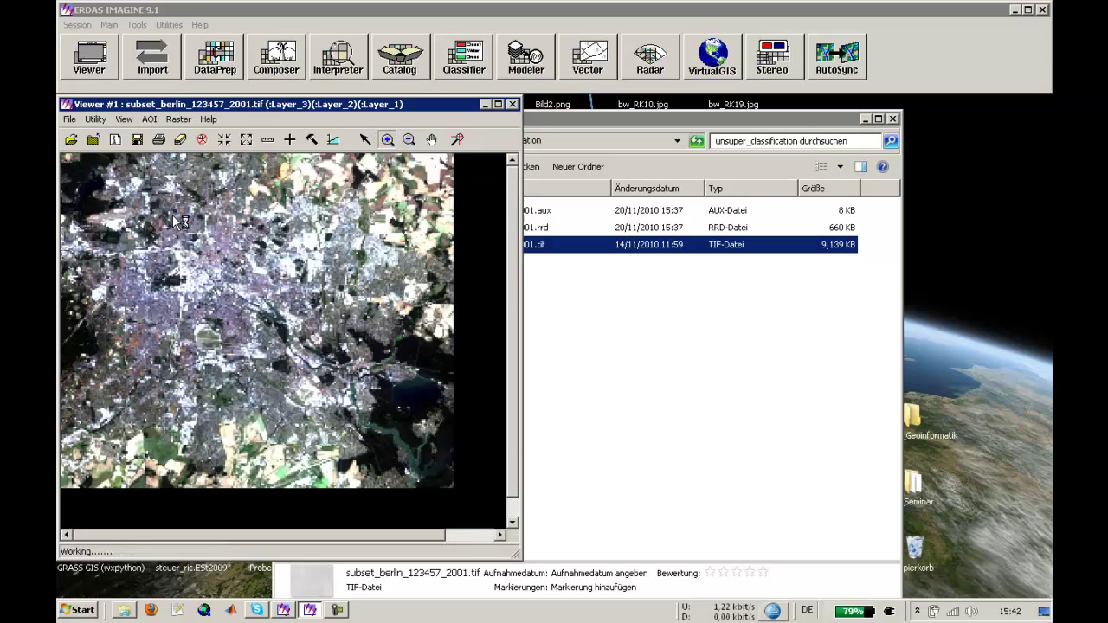
pyautogui.click(242, 348)
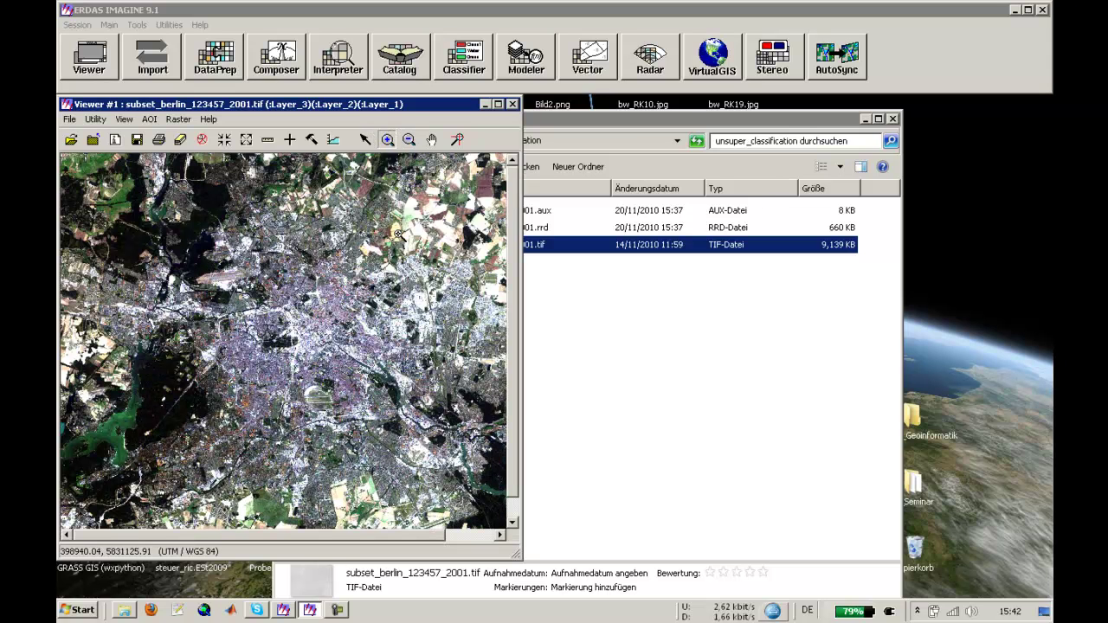
pyautogui.click(409, 140)
pyautogui.click(312, 367)
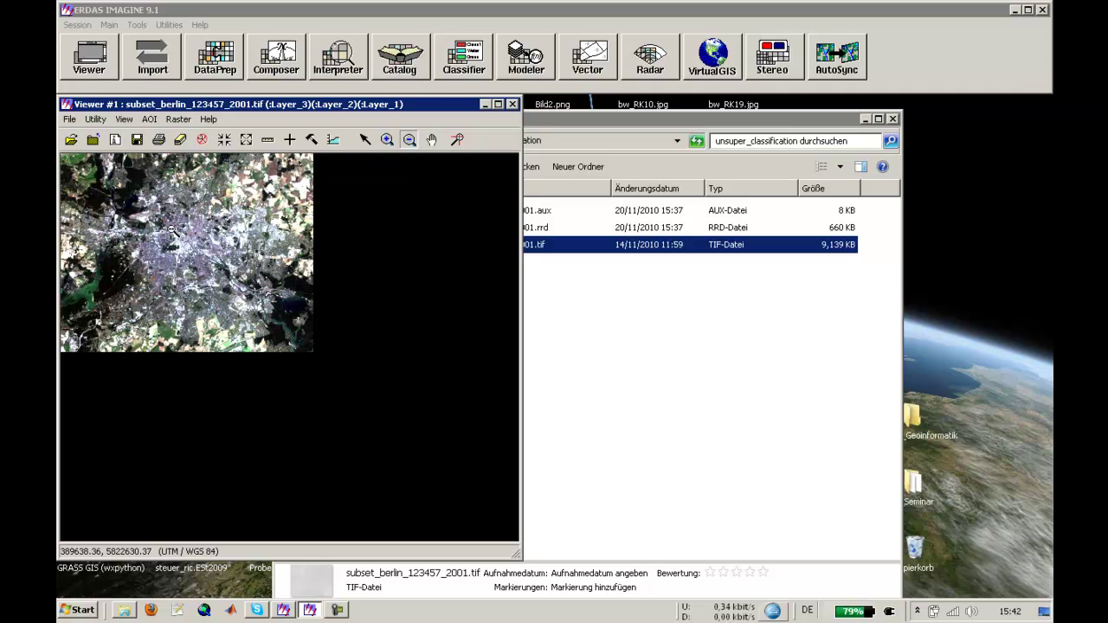
# Zoom into a box around the Tempelhof airfield and maximize the viewer
pyautogui.click(387, 139)
pyautogui.moveTo(119, 207); pyautogui.dragTo(244, 322)
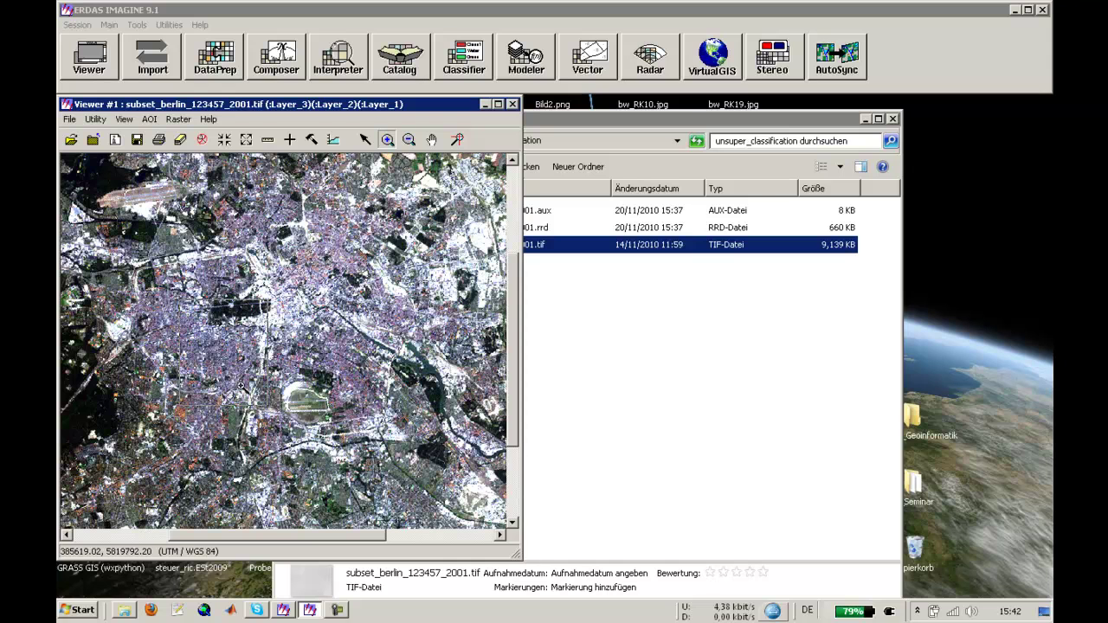
pyautogui.click(241, 385)
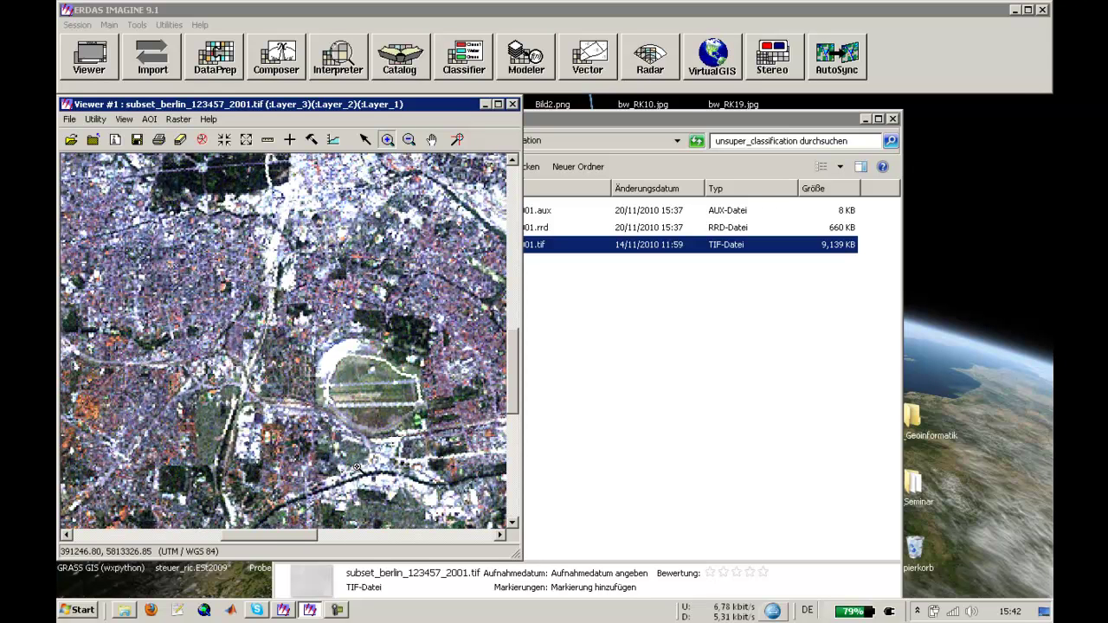
pyautogui.click(498, 104)
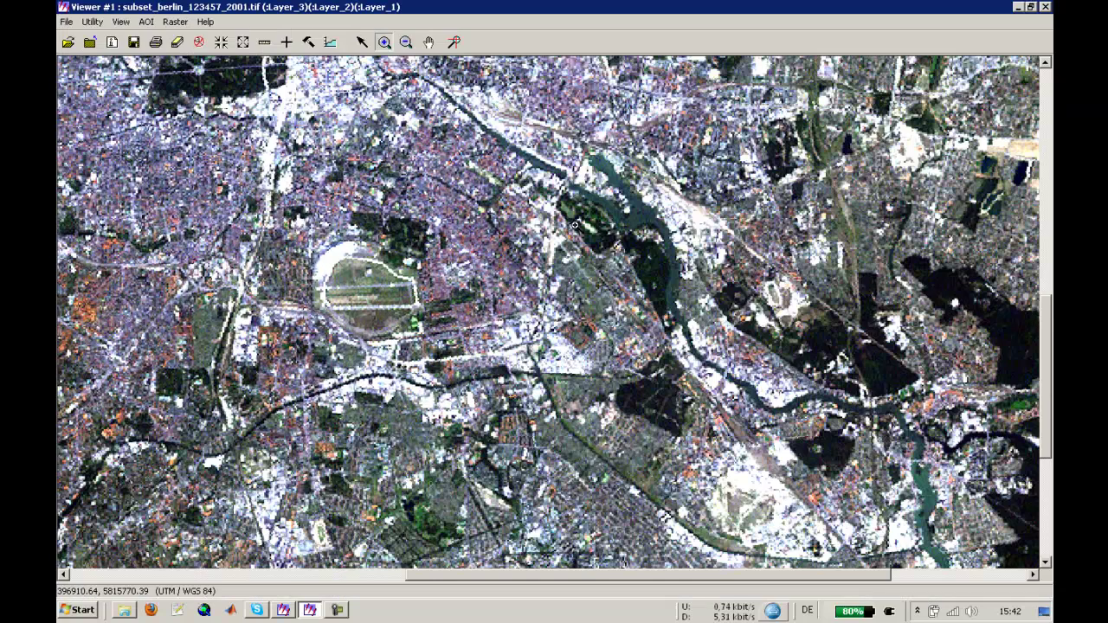
# Turn on the Inquire Cursor and move its readout dialog to the upper right
pyautogui.click(287, 42)
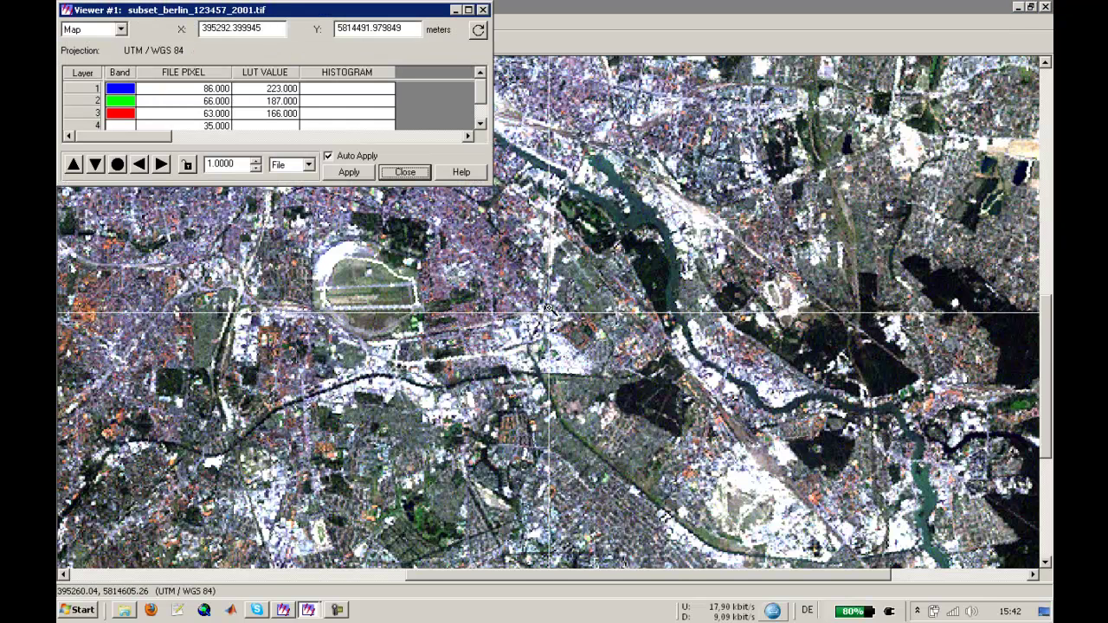
pyautogui.moveTo(299, 14); pyautogui.dragTo(838, 104)
pyautogui.click(364, 43)
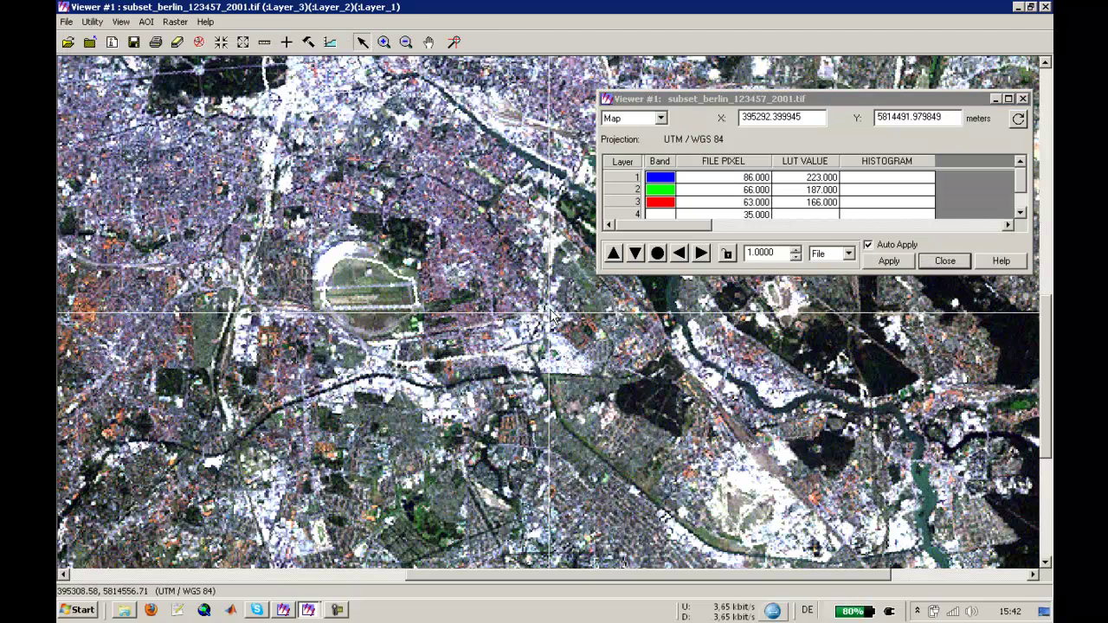
# Place the crosshair beside the airfield and enlarge the readout to show all six bands (121, 117, 139, 71, 119, 94)
pyautogui.moveTo(551, 313); pyautogui.dragTo(329, 259)
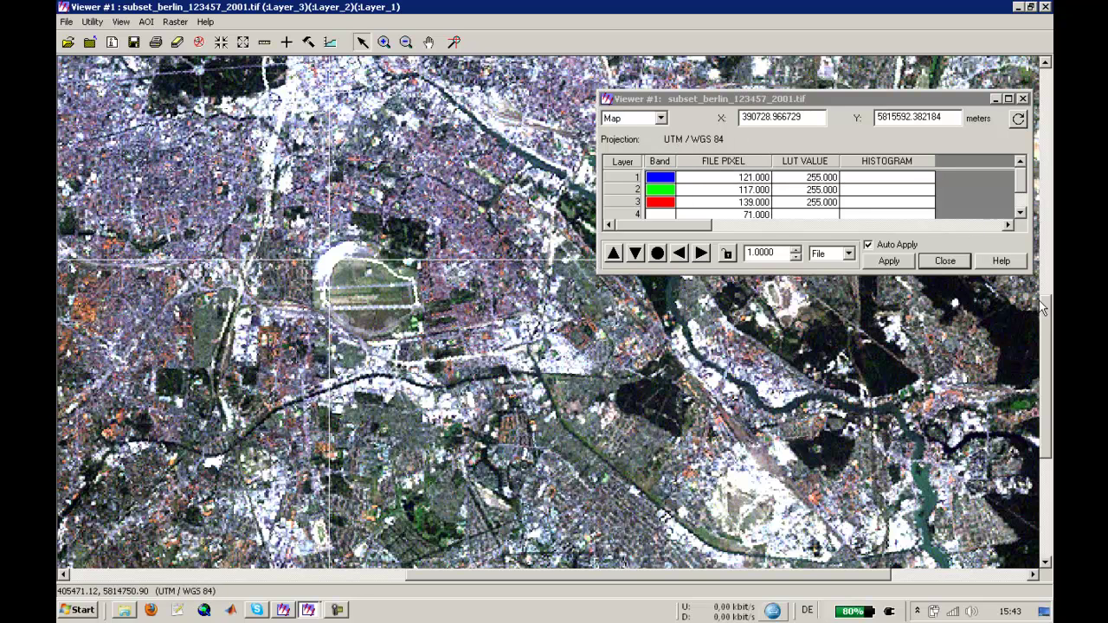
pyautogui.moveTo(1032, 274); pyautogui.dragTo(1032, 355)
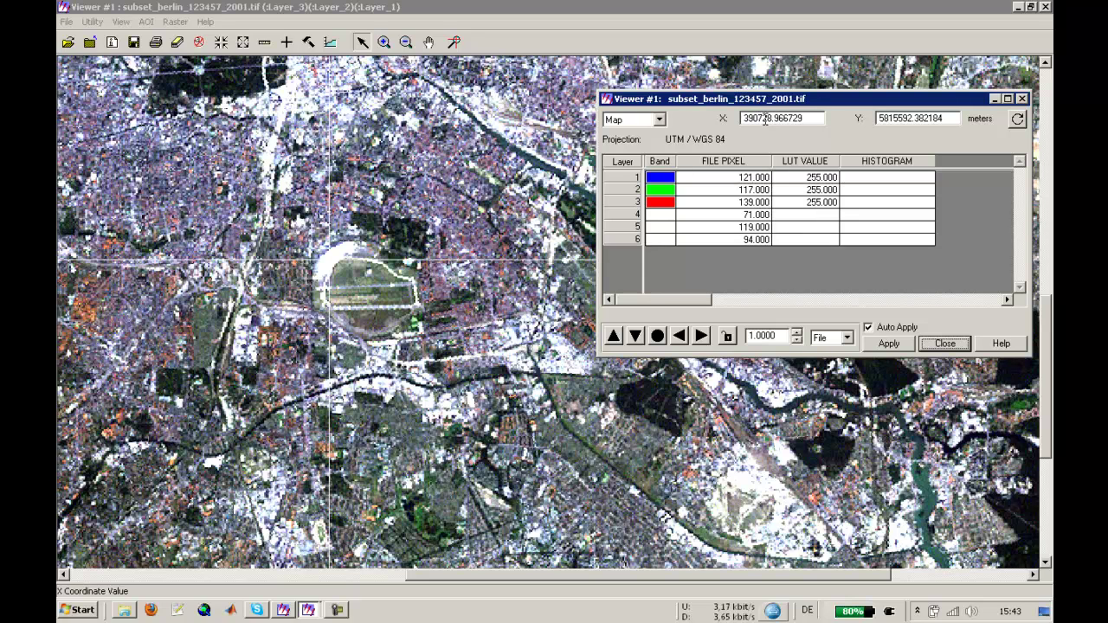
pyautogui.click(659, 120)
# Show File coordinates and move the crosshair to a new airfield pixel reading 76, 59, 50, 59, 63, 38
pyautogui.click(661, 145)
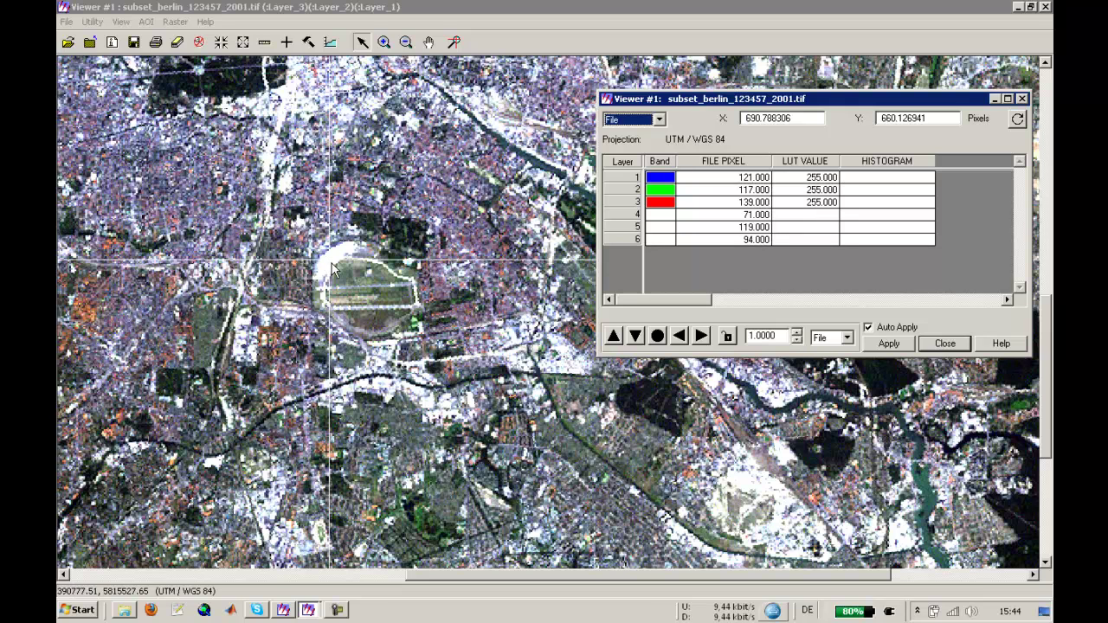
pyautogui.moveTo(329, 264); pyautogui.dragTo(397, 296)
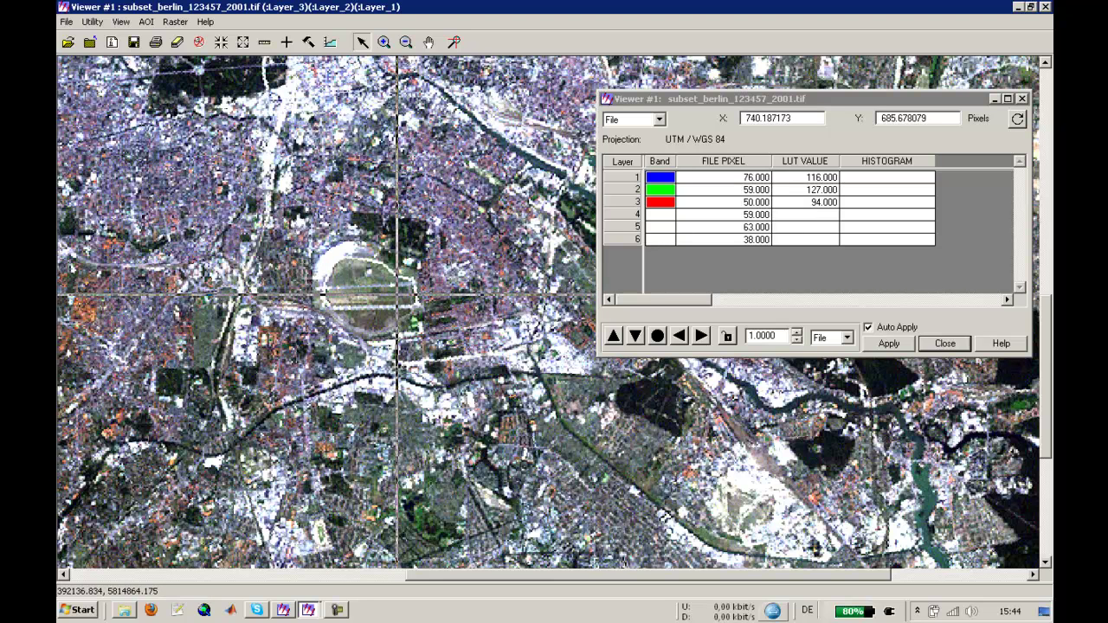
# Move the crosshair north of the airfield, zooming in to settle on a pixel reading 67, 46, 38, 62, 54, 29
pyautogui.click(402, 299)
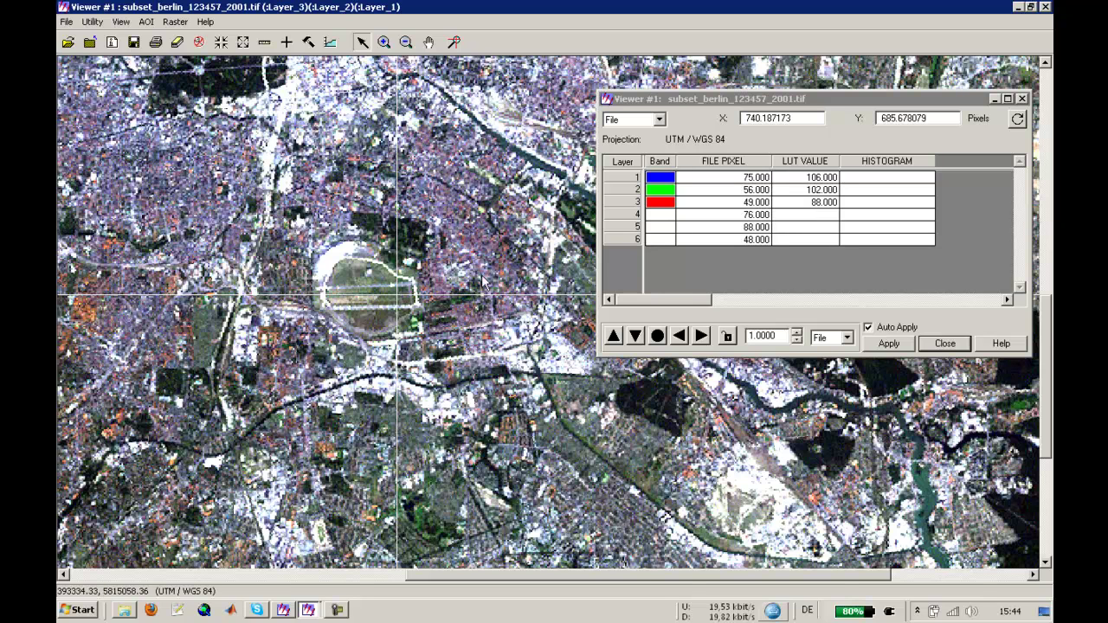
pyautogui.click(401, 305)
pyautogui.moveTo(396, 297); pyautogui.dragTo(403, 236)
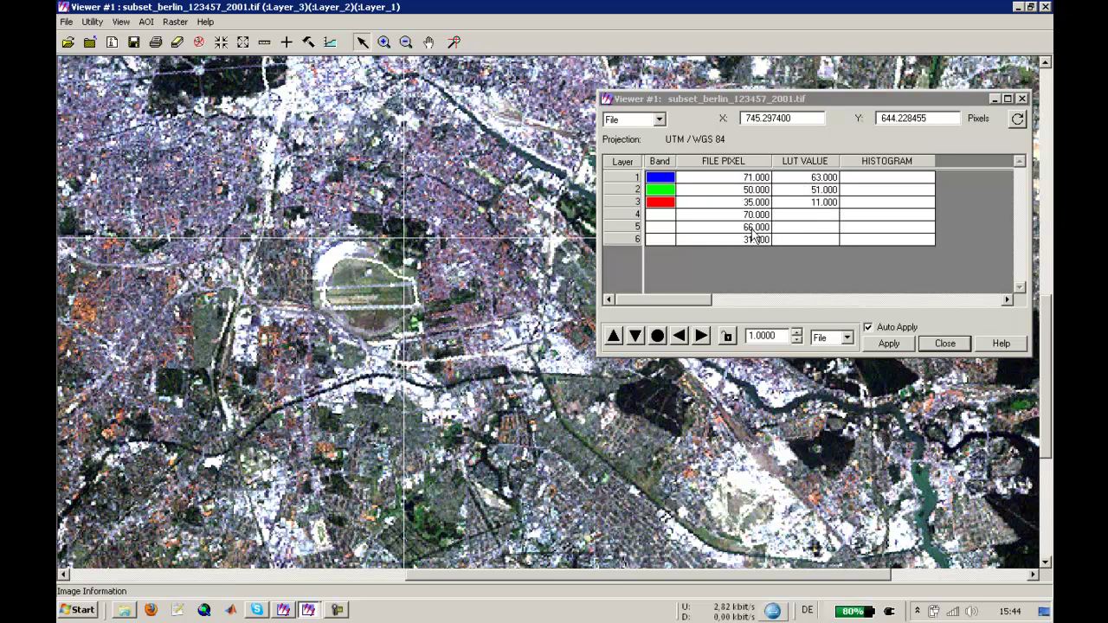
pyautogui.click(384, 41)
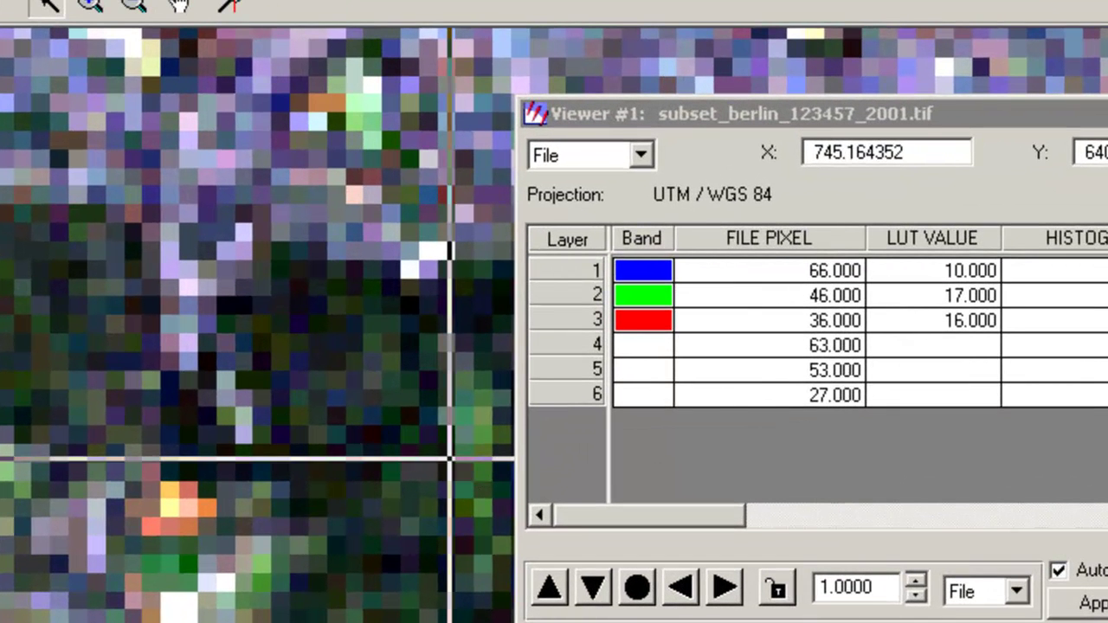
pyautogui.moveTo(449, 458); pyautogui.dragTo(448, 451)
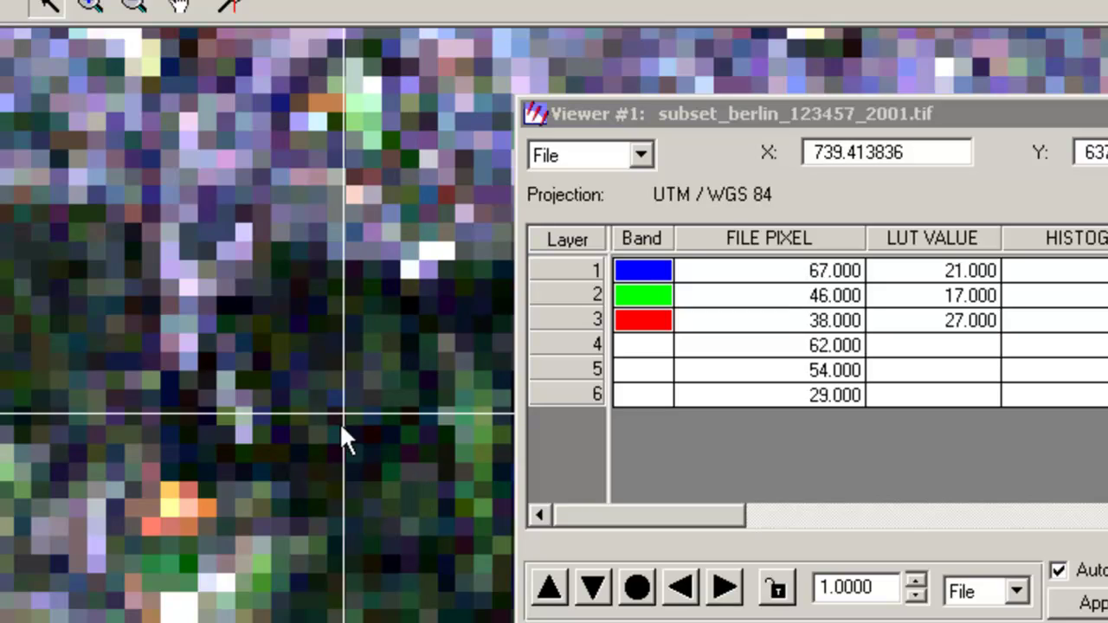
pyautogui.click(134, 7)
# Zoom into the forest area and reopen the Inquire Cursor, enlarging its readout to all six bands
pyautogui.click(56, 350)
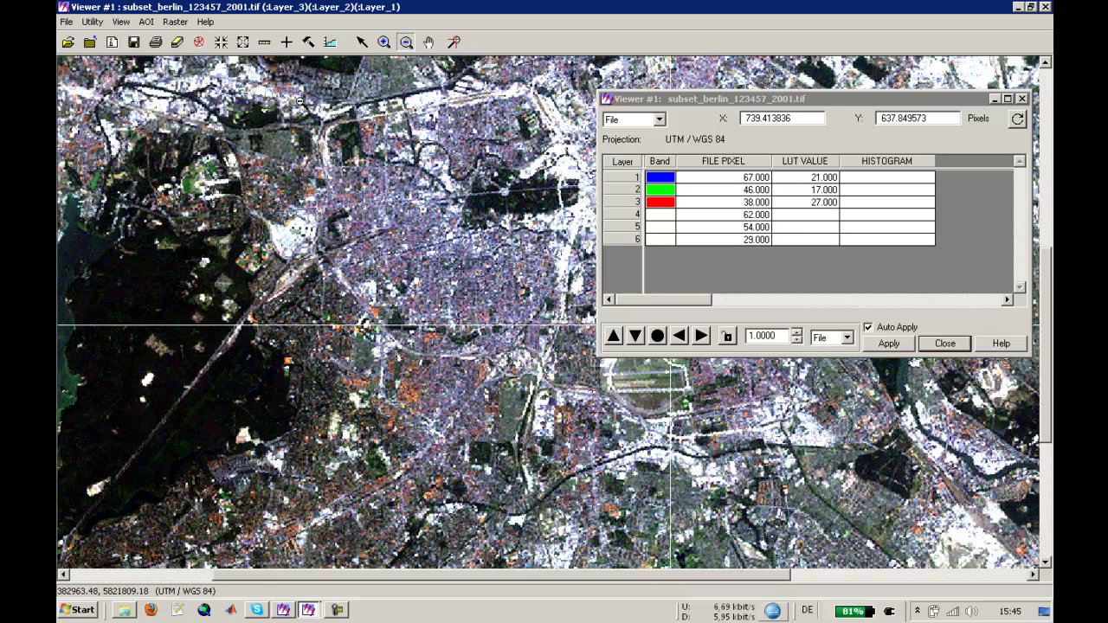
pyautogui.click(385, 42)
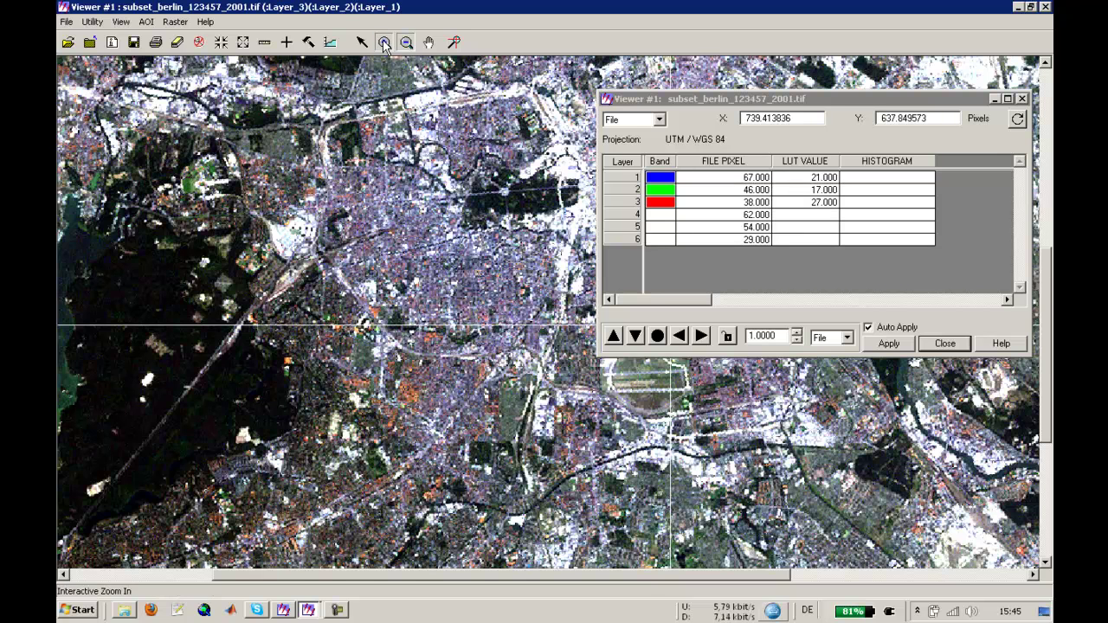
pyautogui.moveTo(83, 343); pyautogui.dragTo(183, 440)
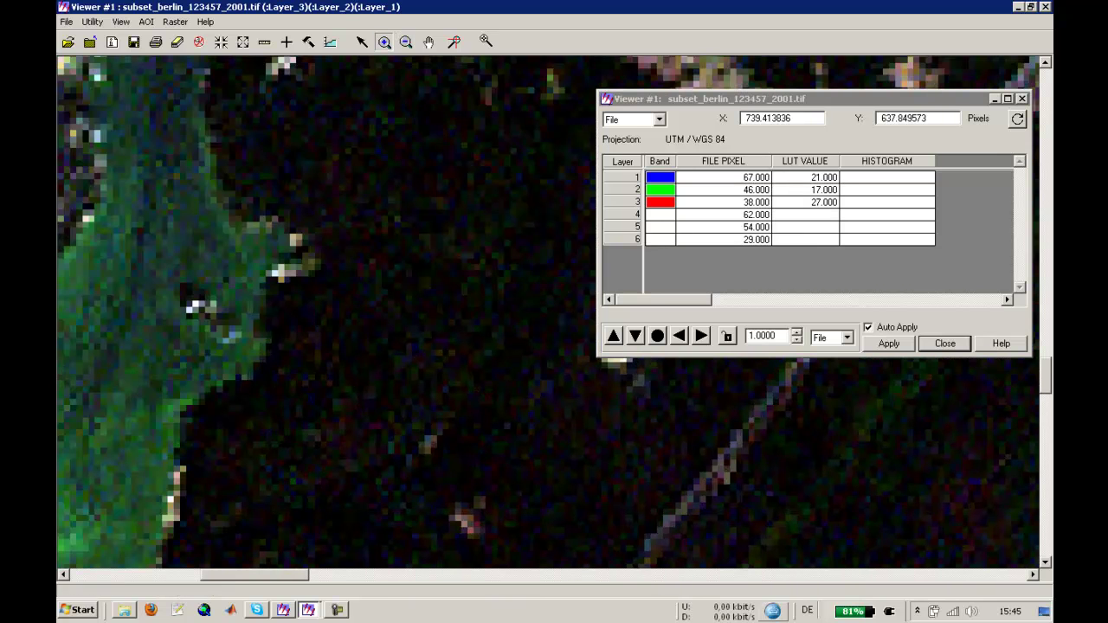
pyautogui.click(287, 43)
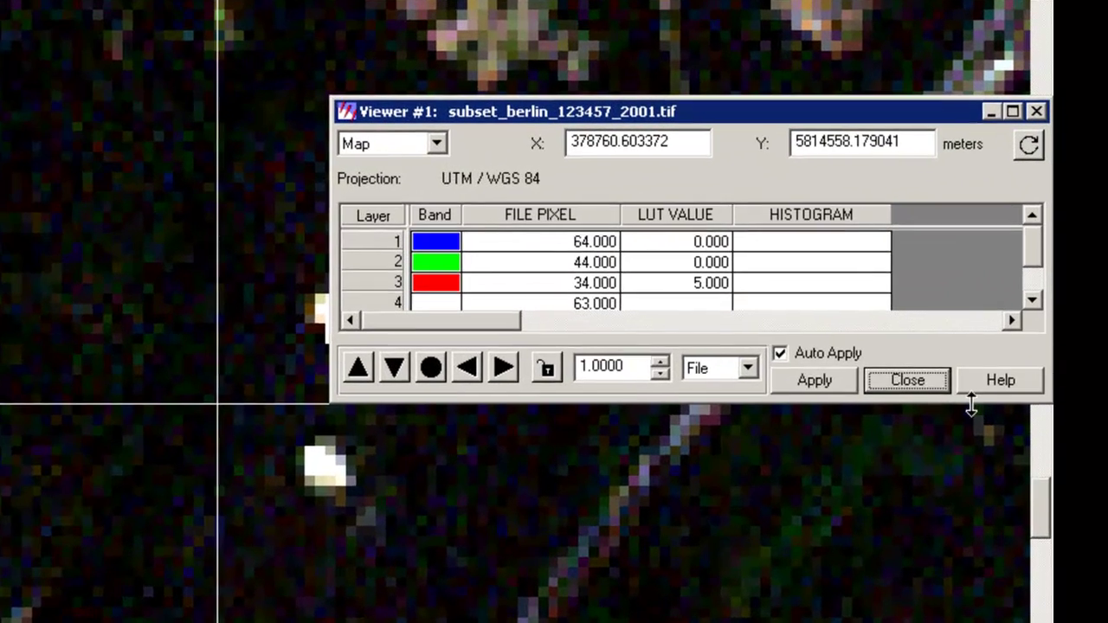
pyautogui.moveTo(971, 405); pyautogui.dragTo(987, 586)
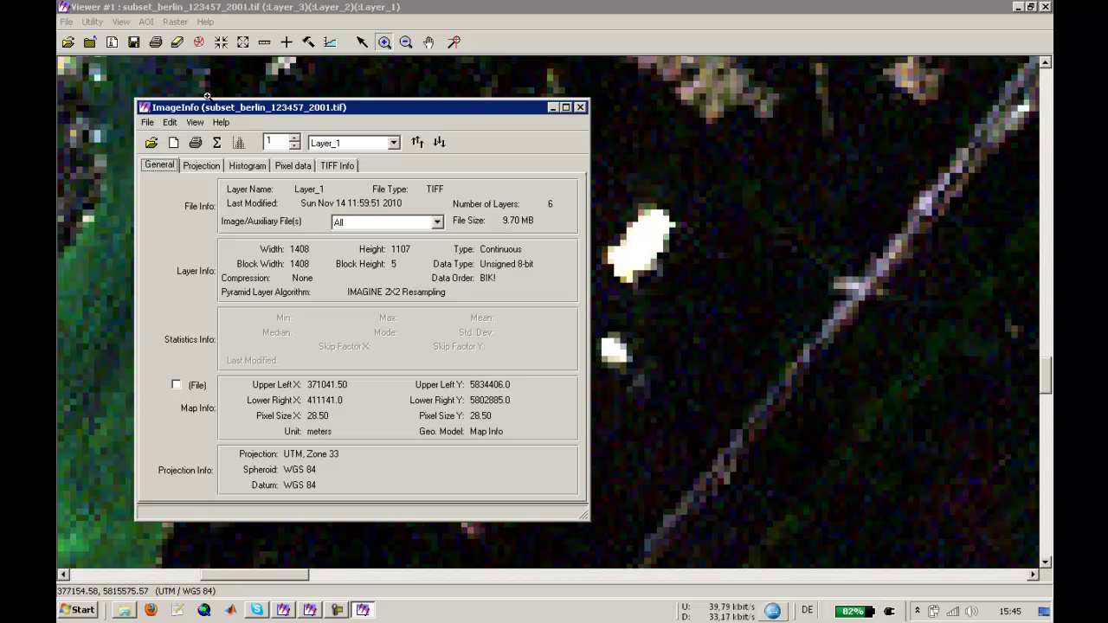
# Compute statistics for all layers of the Berlin subset, ignoring value 0
pyautogui.click(170, 122)
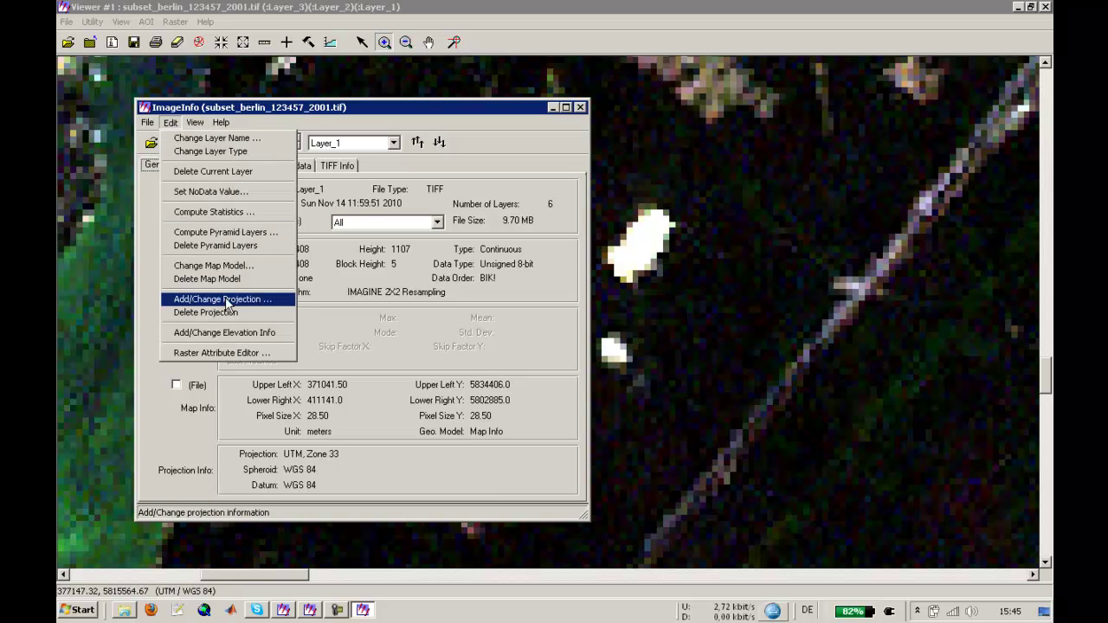
pyautogui.click(215, 212)
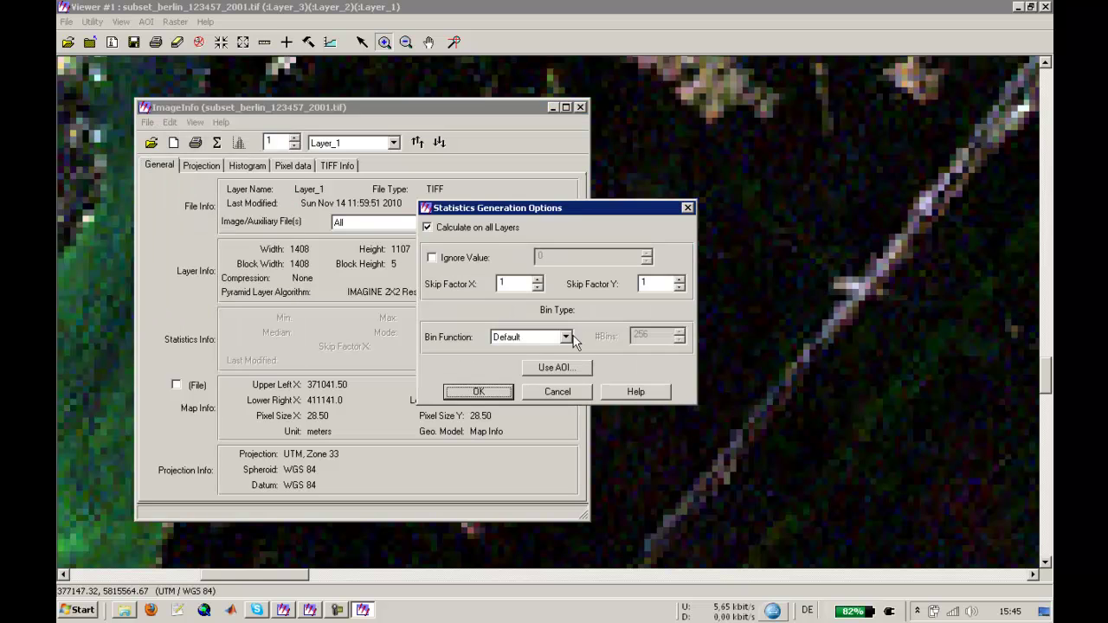
pyautogui.click(436, 260)
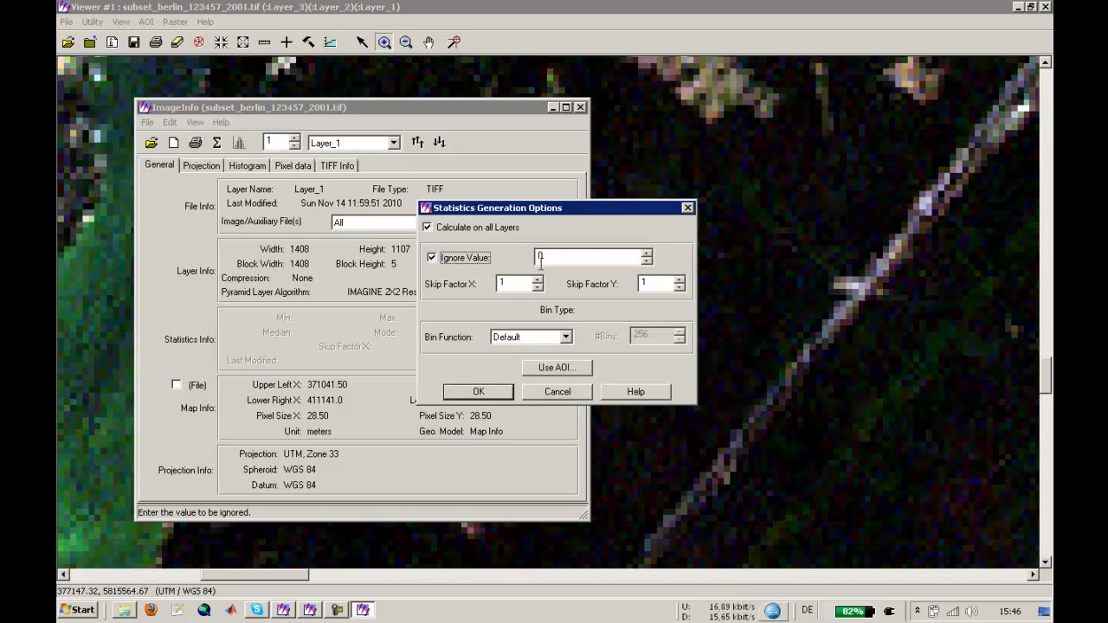
pyautogui.click(479, 392)
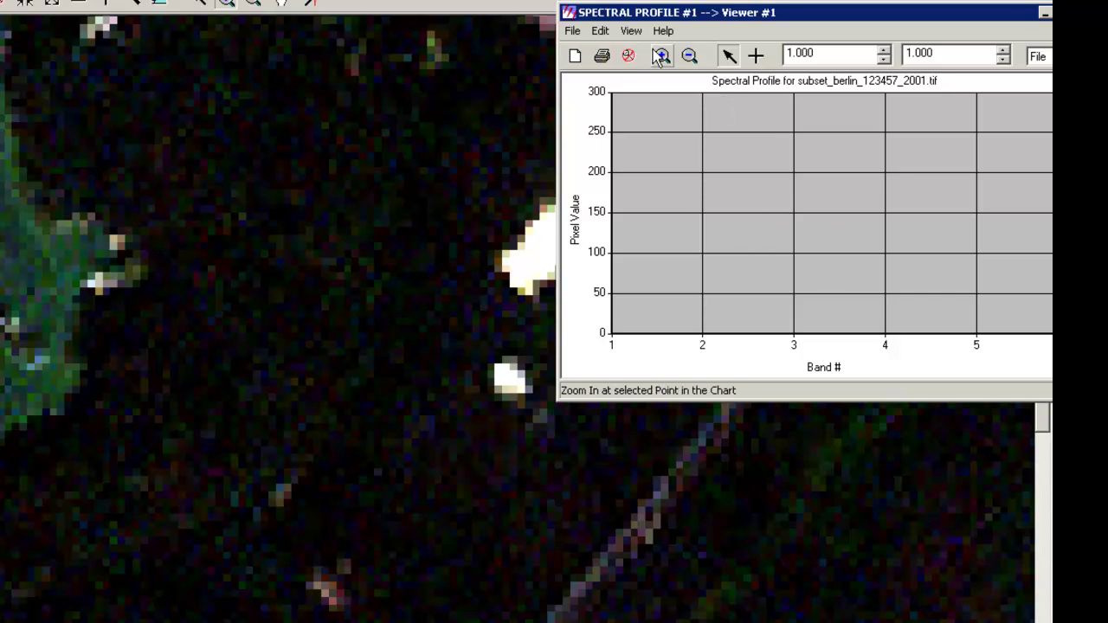
# Add the first profile points in the dark forest, moving the Spectral Profile window fully into view
pyautogui.click(756, 57)
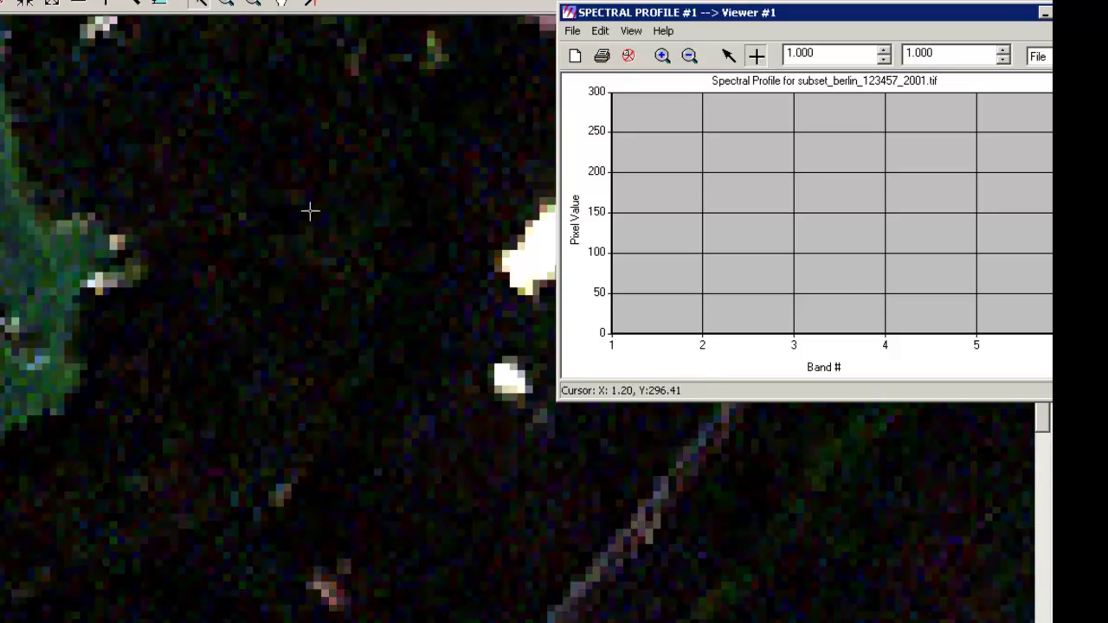
pyautogui.click(291, 260)
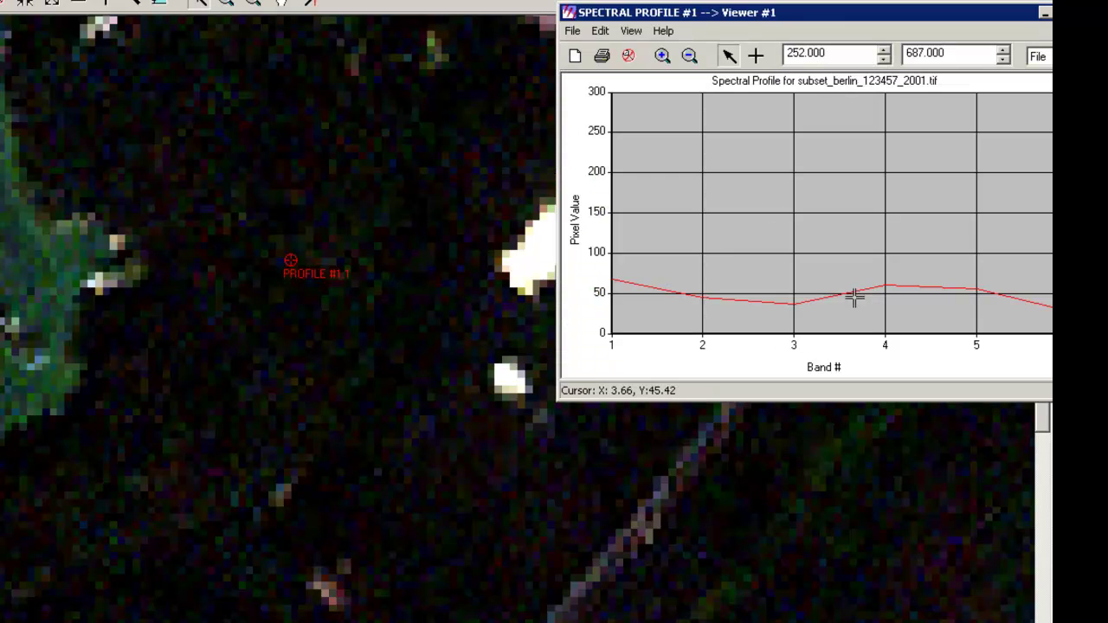
pyautogui.moveTo(720, 20); pyautogui.dragTo(627, 39)
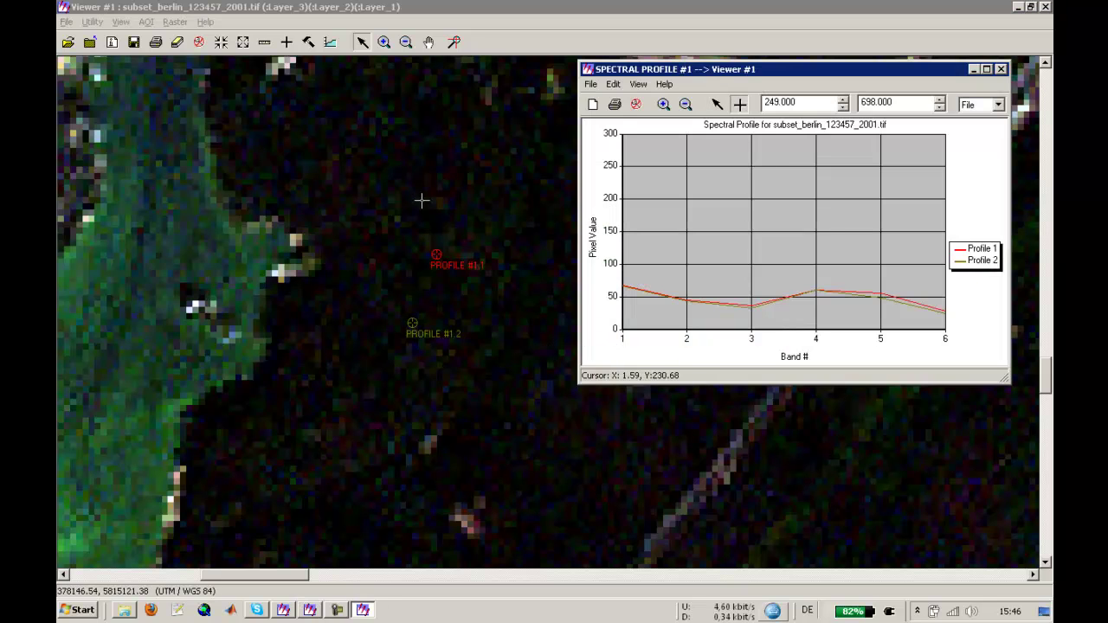
pyautogui.click(420, 190)
# Add forest profile points 4 through 7 so the chart plots seven curves
pyautogui.click(740, 105)
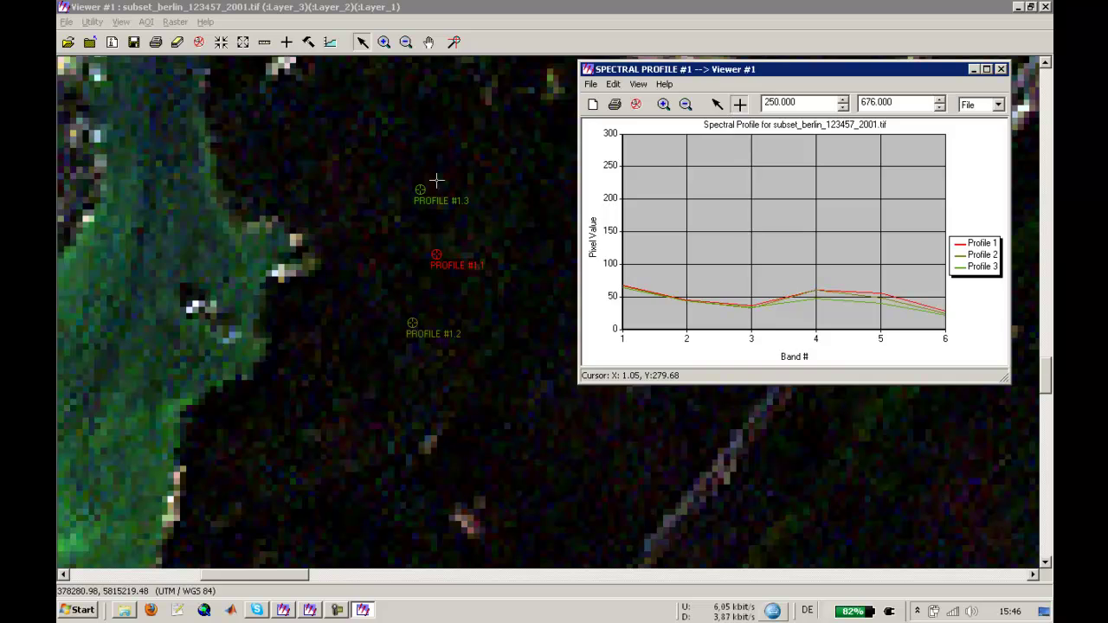
pyautogui.click(469, 143)
pyautogui.click(739, 104)
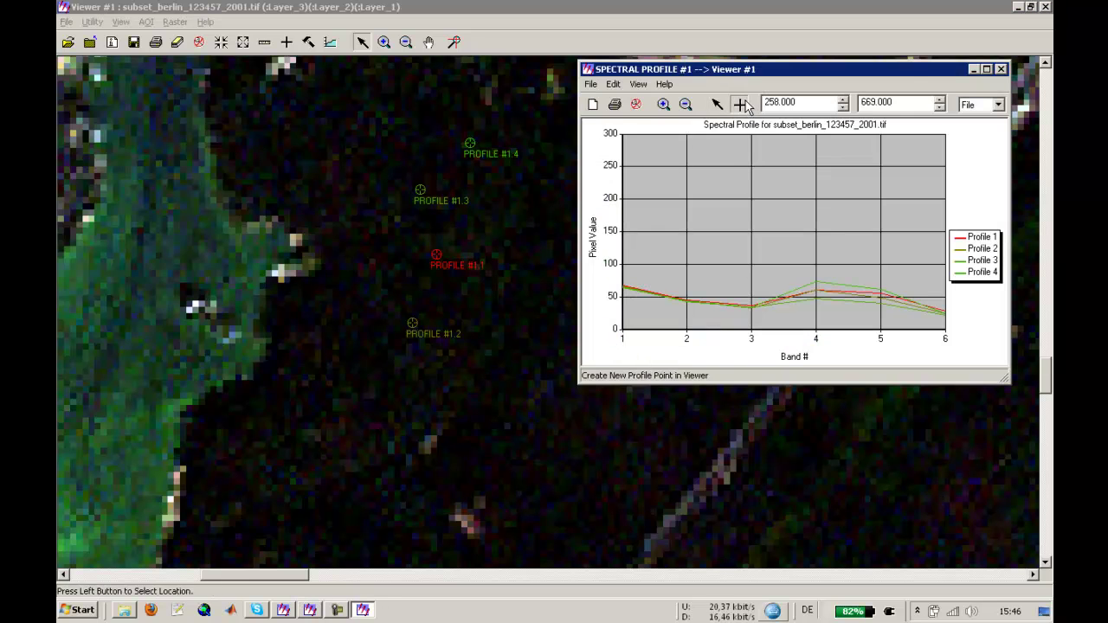
pyautogui.click(531, 202)
pyautogui.hotkey('alt', 'Tab')
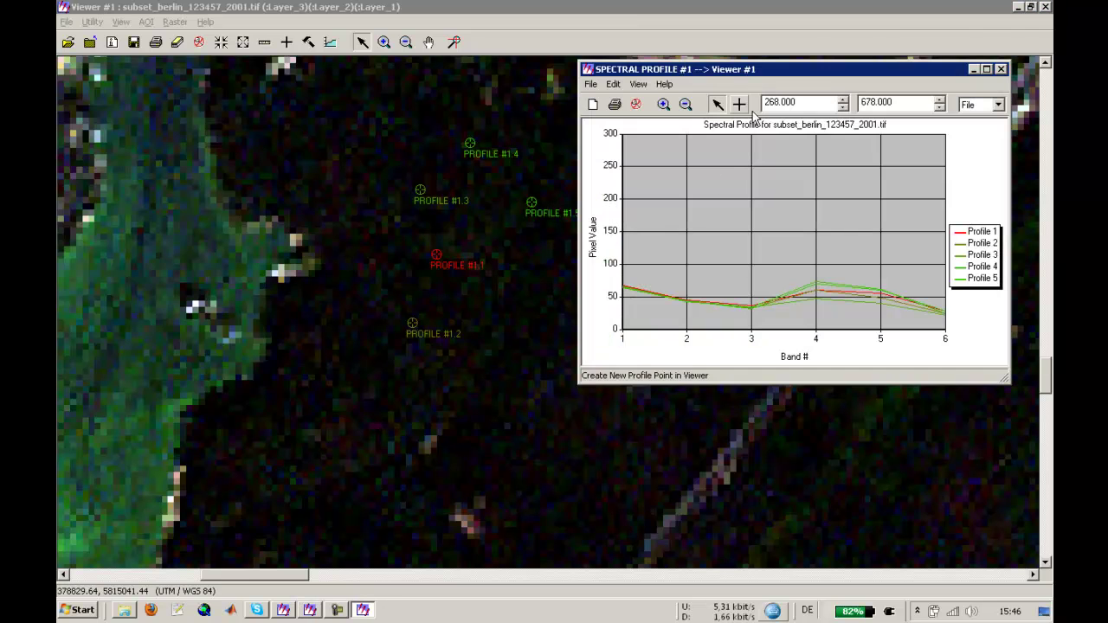
pyautogui.click(739, 105)
pyautogui.click(494, 438)
pyautogui.hotkey('alt', 'Tab')
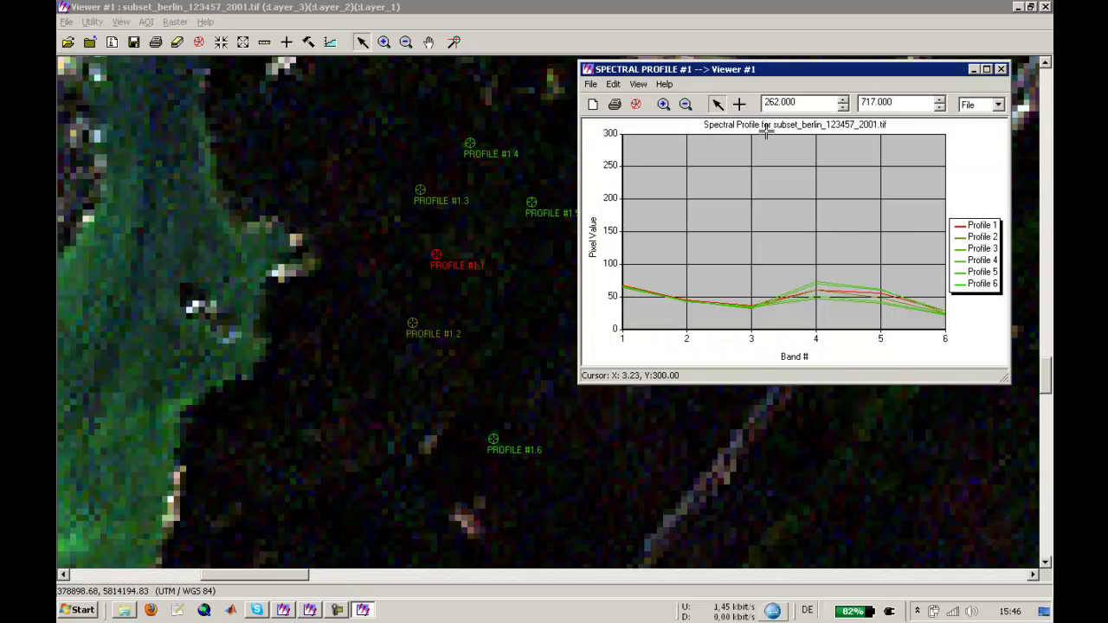
pyautogui.click(740, 104)
pyautogui.click(471, 373)
pyautogui.hotkey('alt', 'Tab')
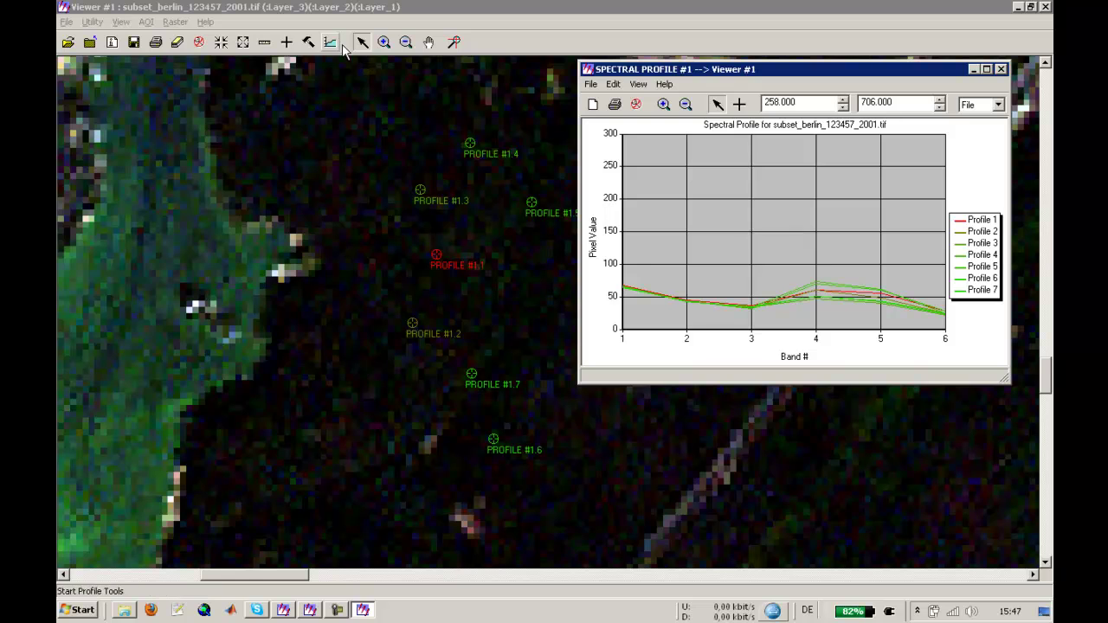
# Pan the image with Roam to bring the lake into view
pyautogui.click(429, 42)
pyautogui.moveTo(329, 300); pyautogui.dragTo(836, 291)
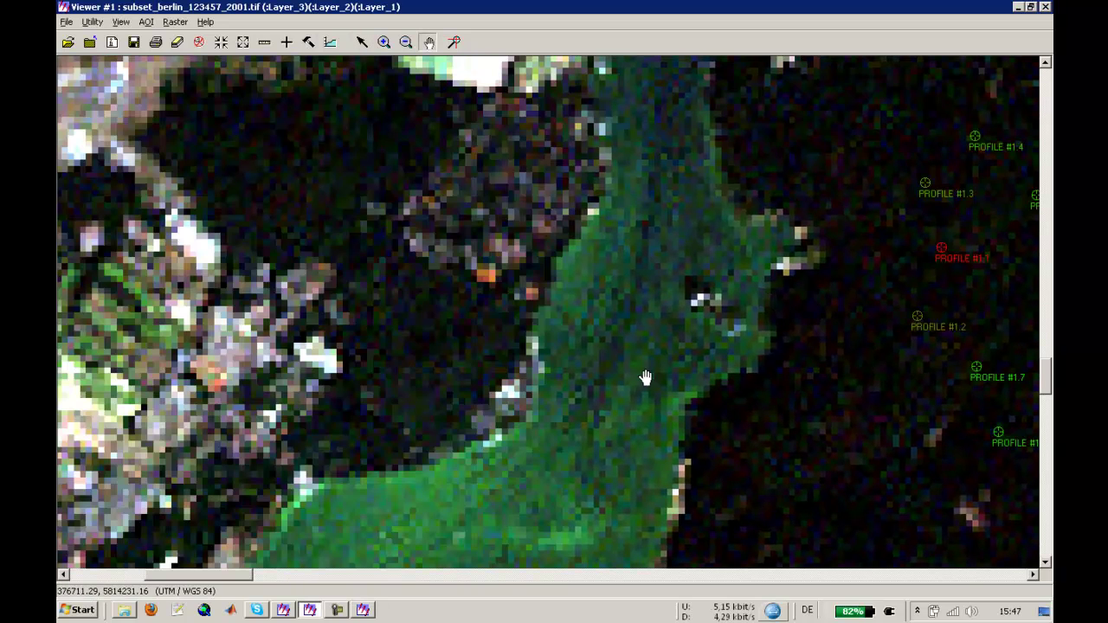
pyautogui.hotkey('alt', 'Tab')
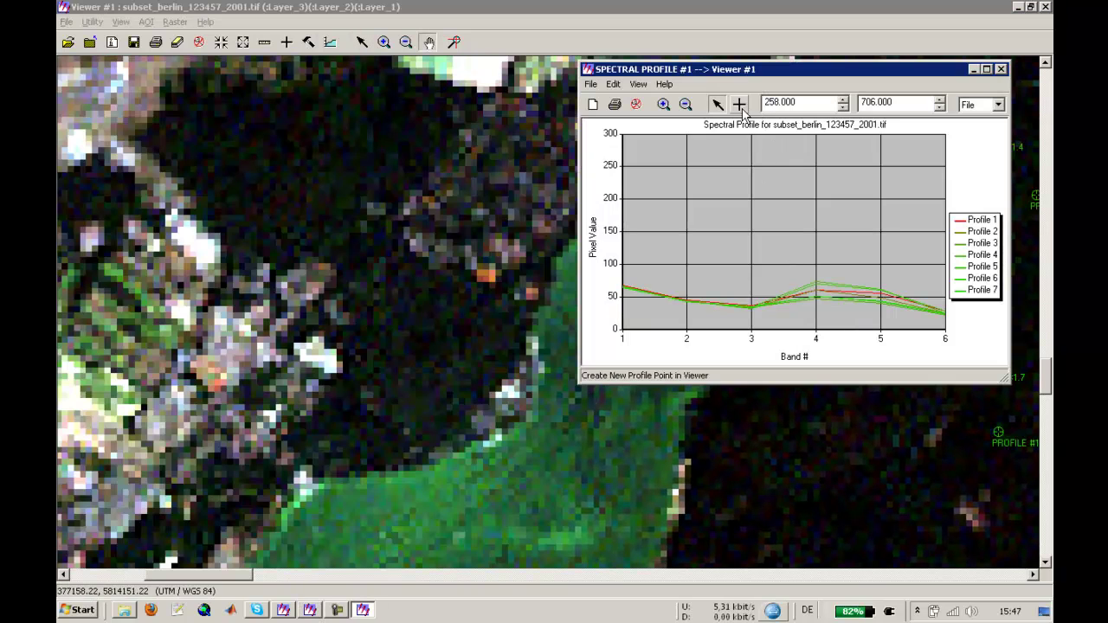
# Add profile points 8 through 12 on the lake water
pyautogui.click(739, 105)
pyautogui.click(517, 493)
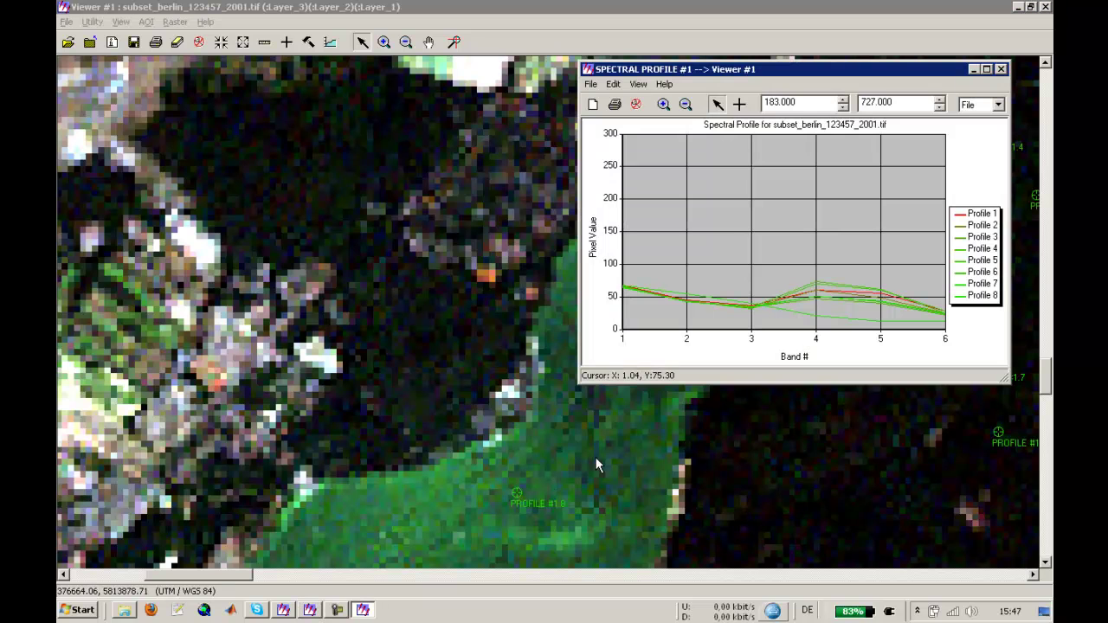
pyautogui.click(739, 105)
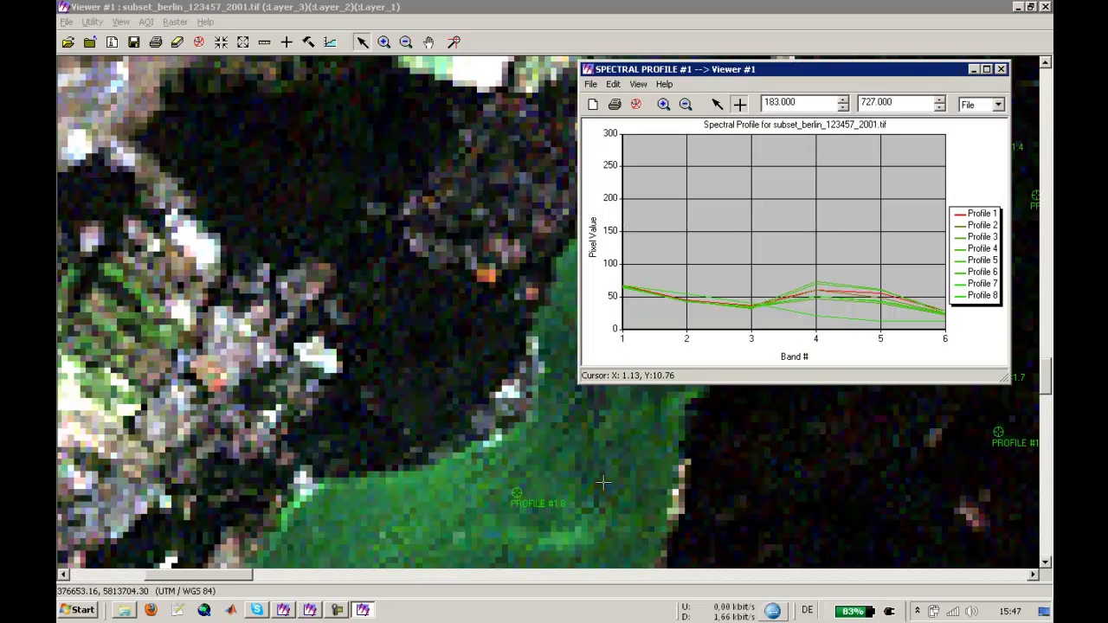
pyautogui.click(578, 502)
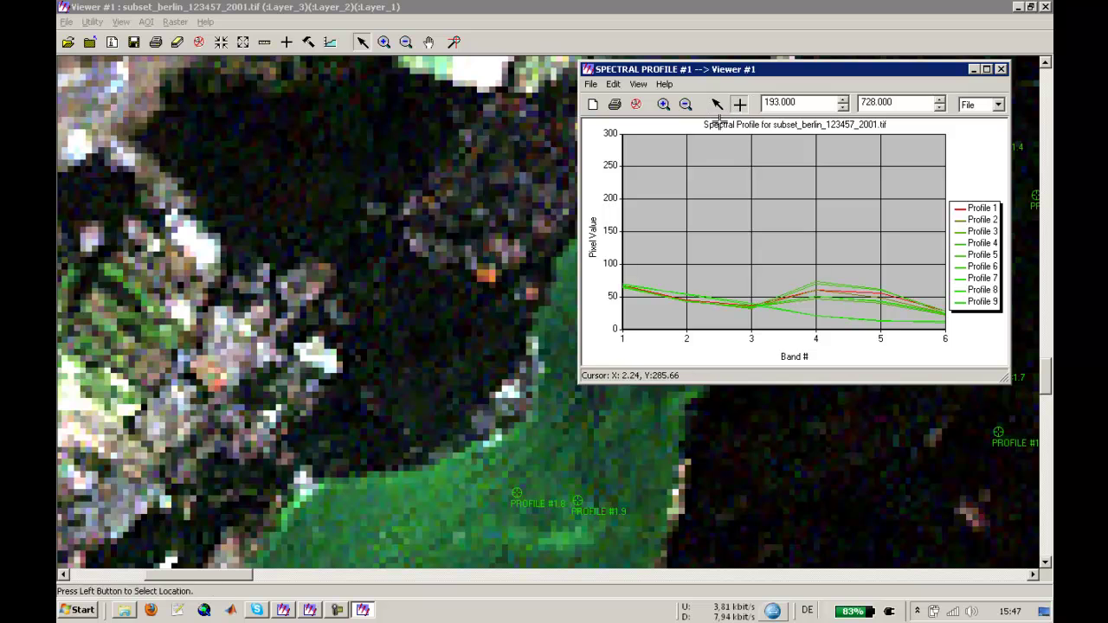
pyautogui.click(536, 477)
pyautogui.click(738, 105)
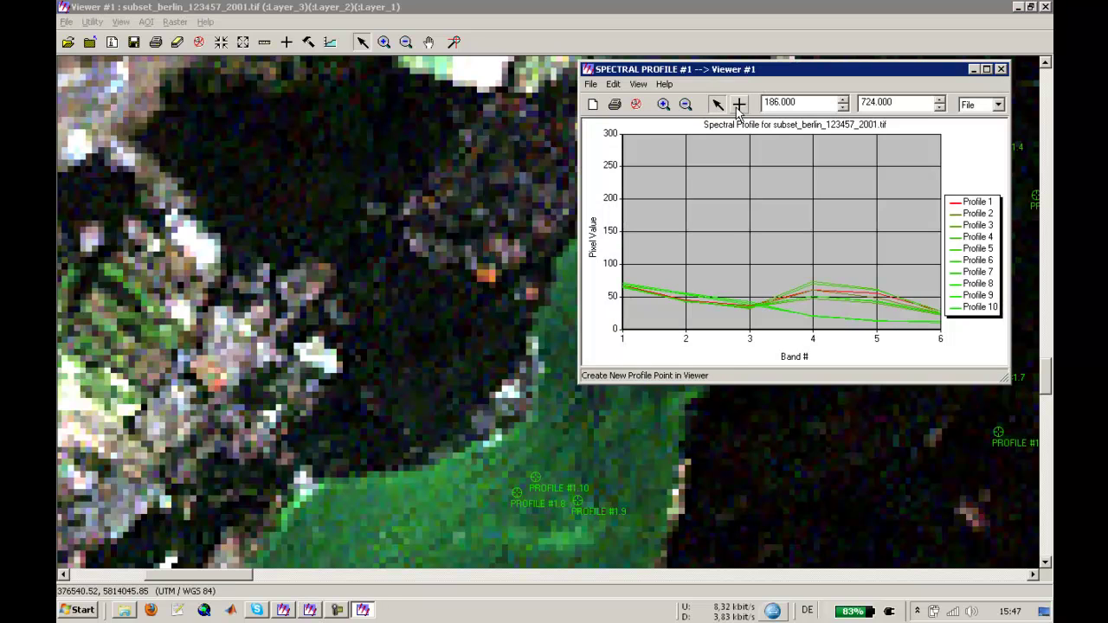
pyautogui.click(557, 449)
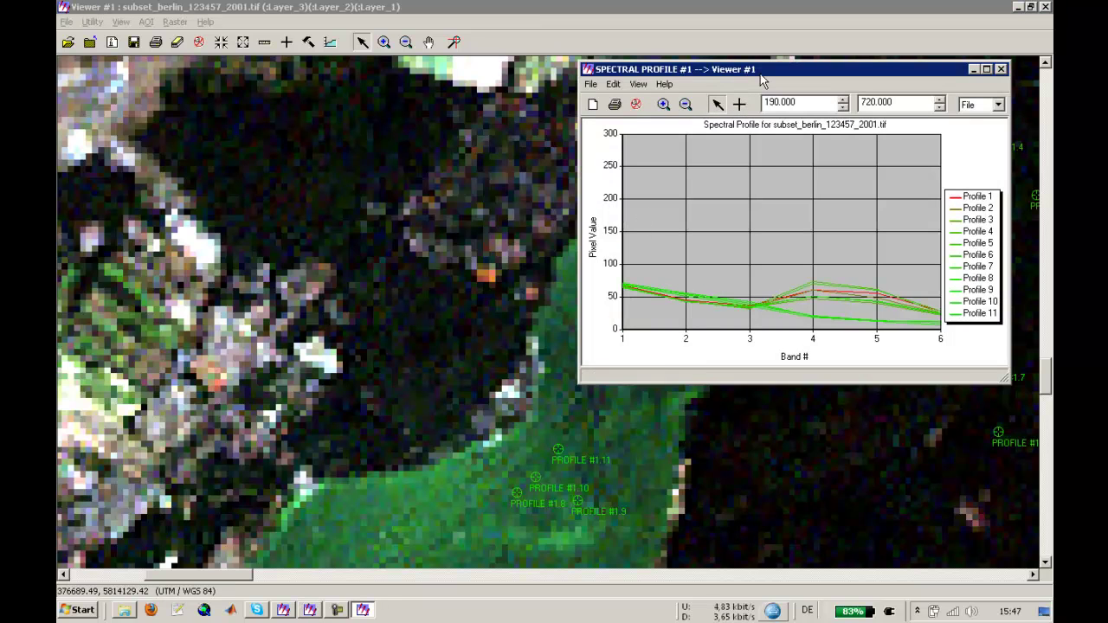
pyautogui.click(739, 104)
pyautogui.click(595, 445)
pyautogui.hotkey('alt', 'Tab')
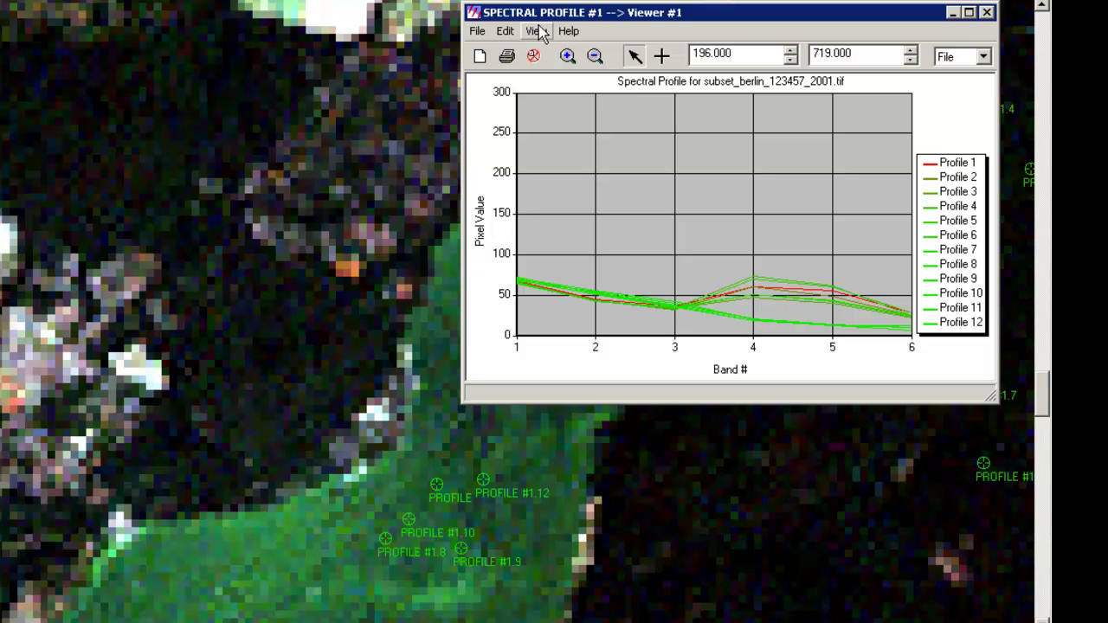
# In the Chart Legend editor, color profiles 1–7 DarkGreen
pyautogui.click(504, 31)
pyautogui.click(535, 62)
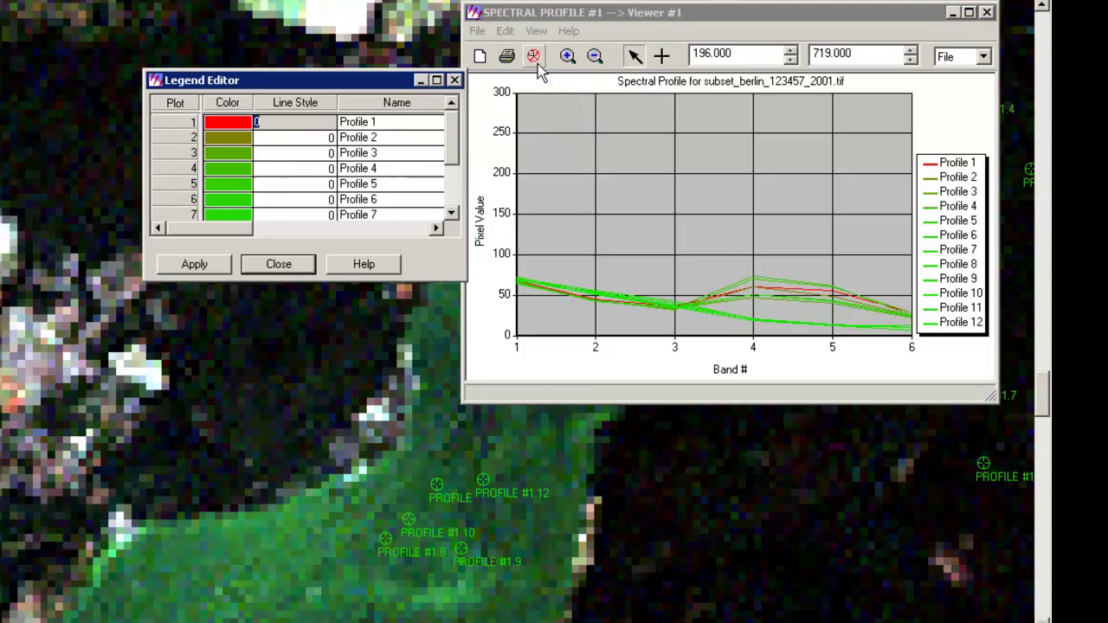
pyautogui.click(211, 145)
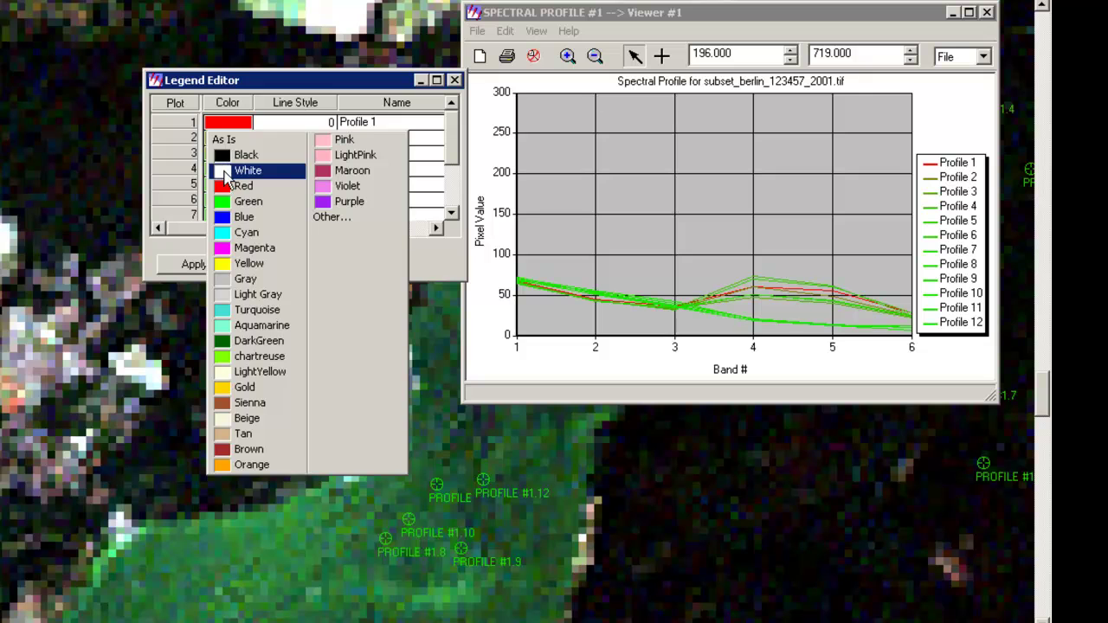
pyautogui.moveTo(164, 128); pyautogui.dragTo(198, 204)
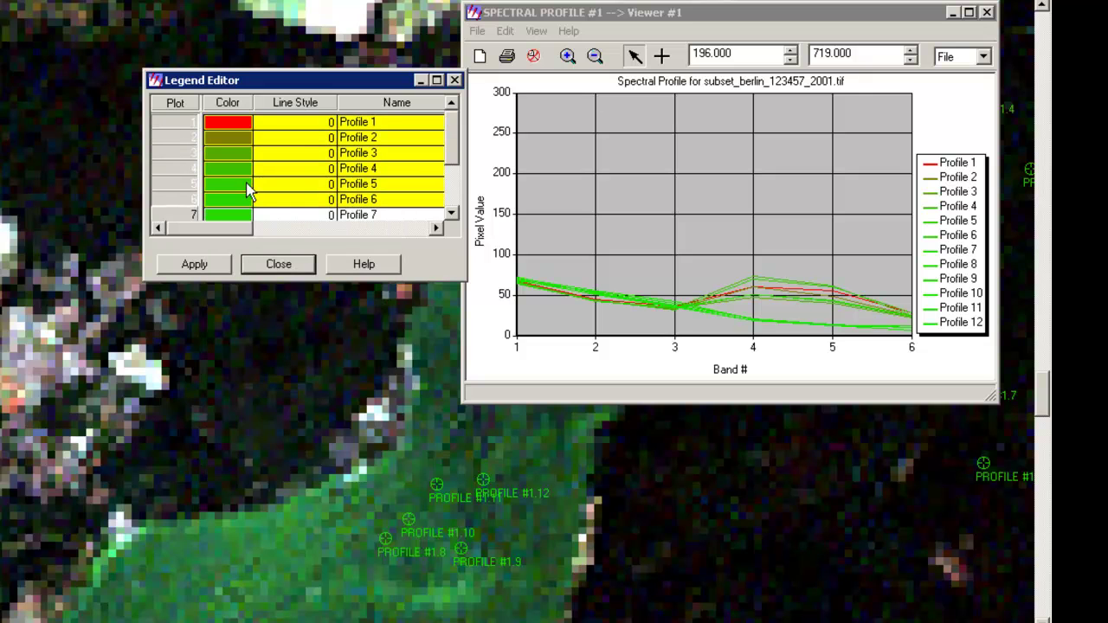
pyautogui.click(249, 191)
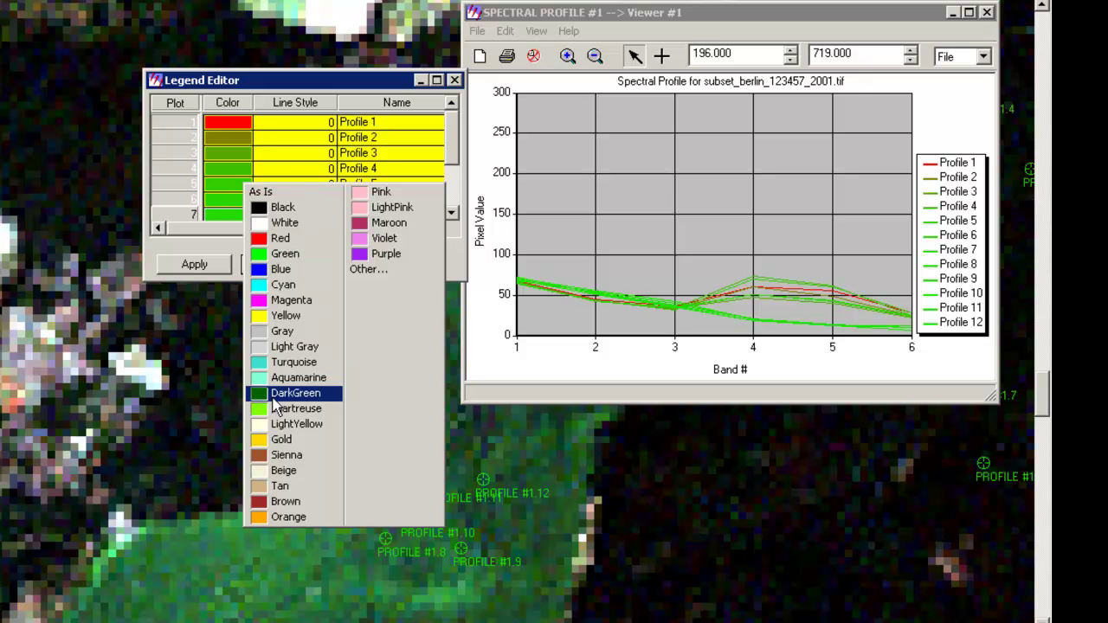
pyautogui.click(274, 395)
pyautogui.click(210, 270)
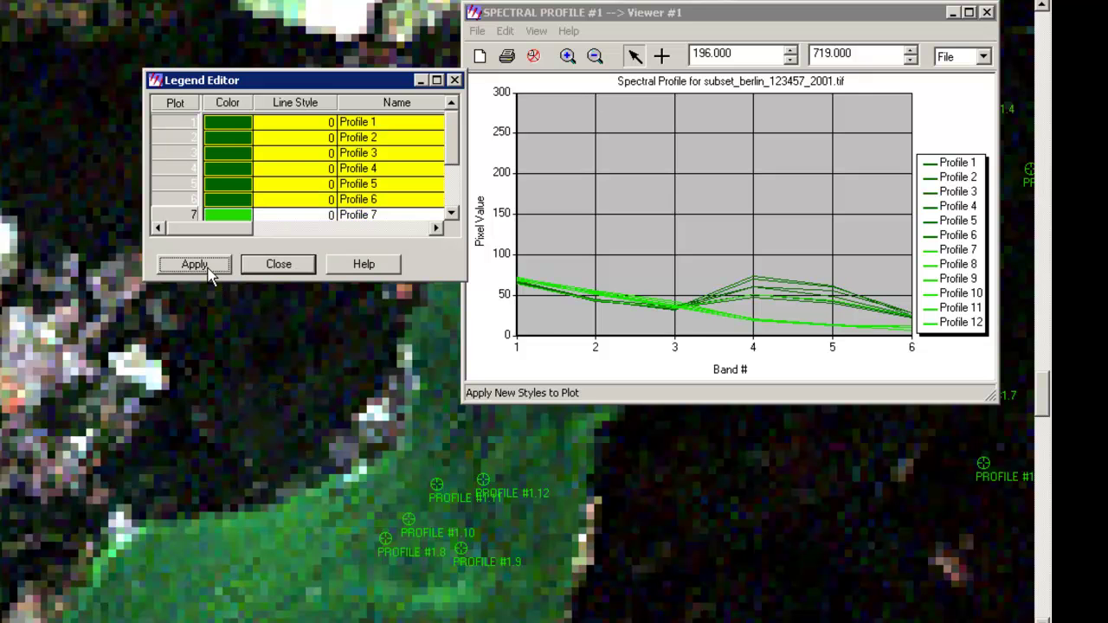
pyautogui.click(230, 215)
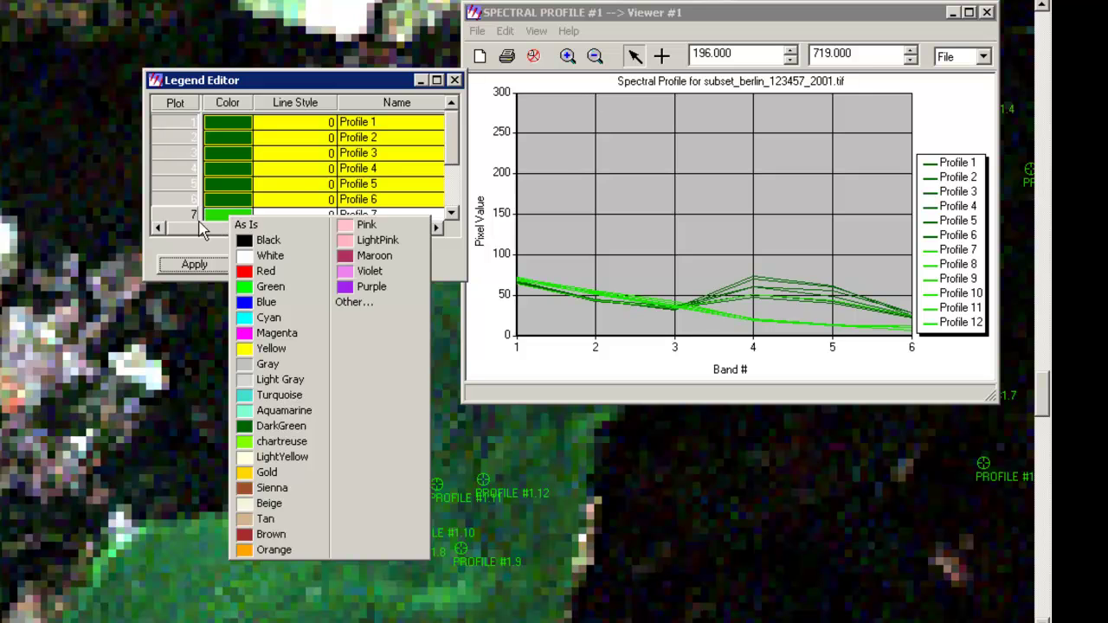
pyautogui.click(178, 214)
pyautogui.click(232, 216)
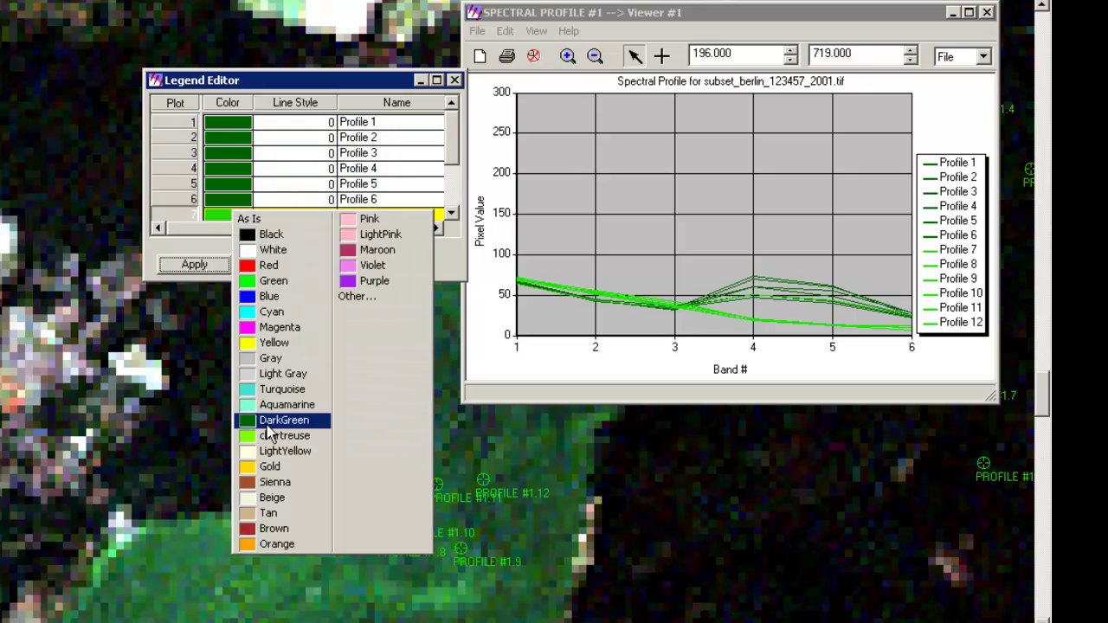
pyautogui.click(275, 420)
# Rename Profile 4 to 'forest' in the legend and apply
pyautogui.doubleClick(383, 168)
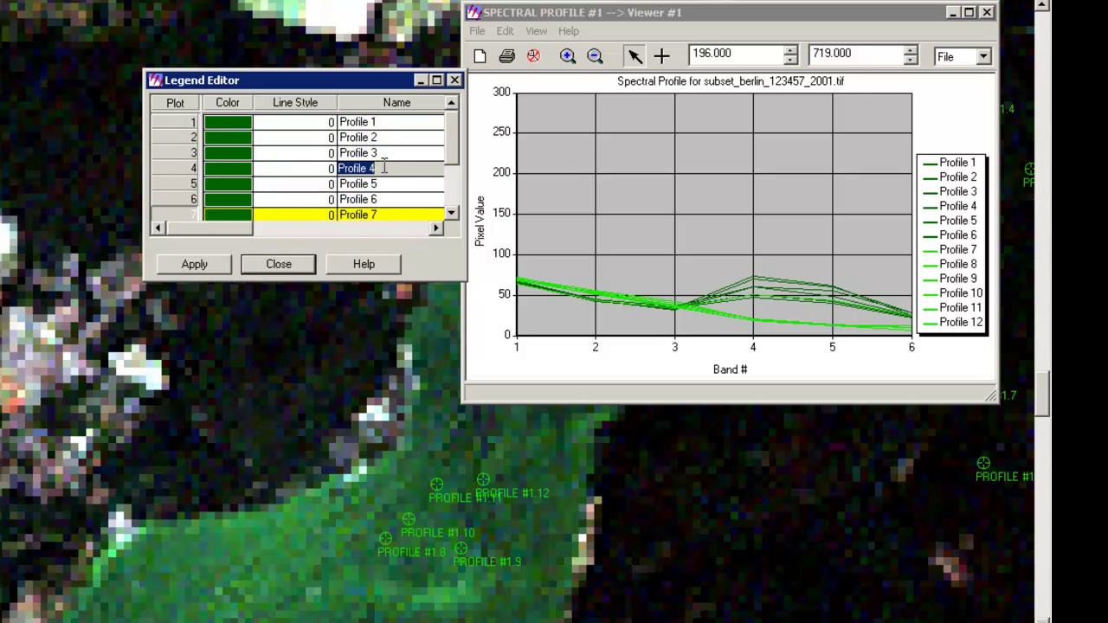
pyautogui.doubleClick(339, 171)
pyautogui.write('forest')
pyautogui.click(192, 261)
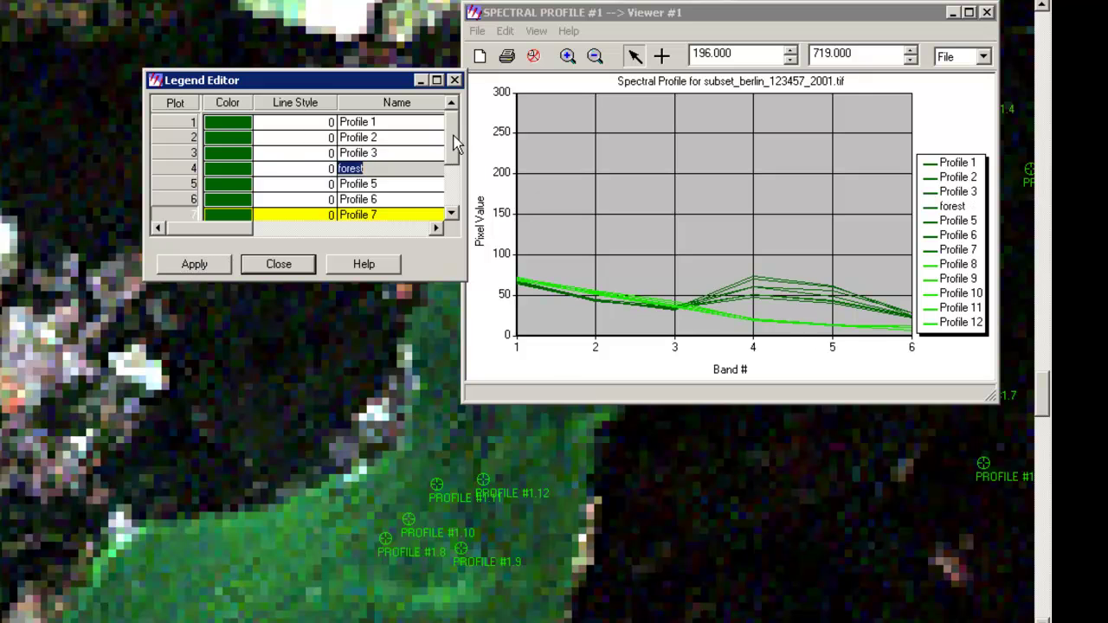
# Color water profiles 8–12 Blue, apply, and close the legend editor
pyautogui.moveTo(452, 141); pyautogui.dragTo(454, 180)
pyautogui.click(186, 154)
pyautogui.moveTo(186, 155); pyautogui.dragTo(195, 222)
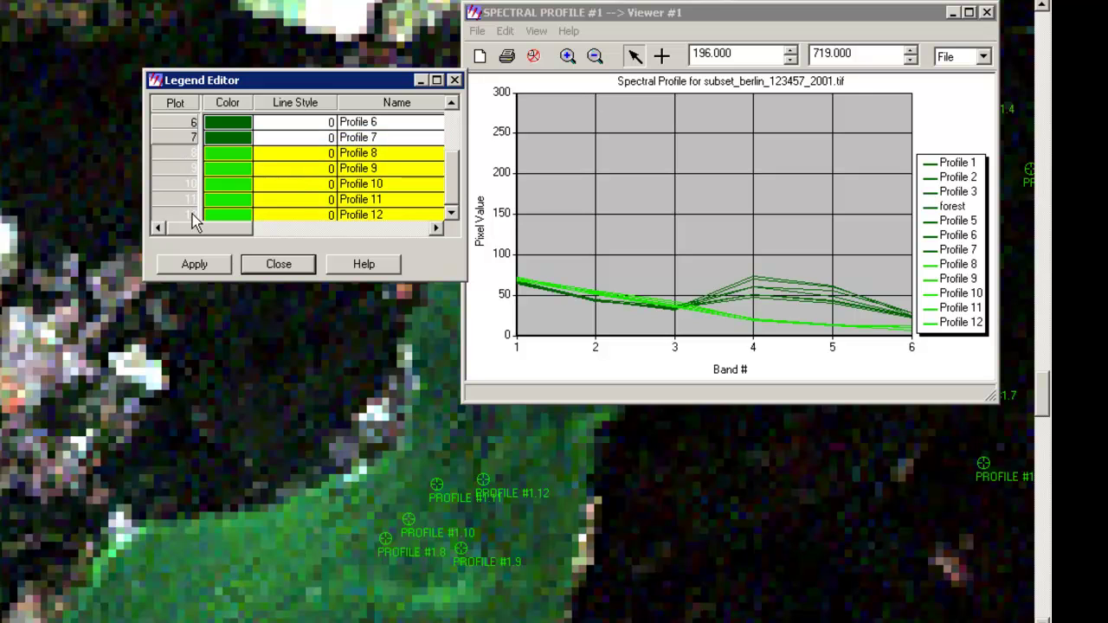
pyautogui.click(227, 154)
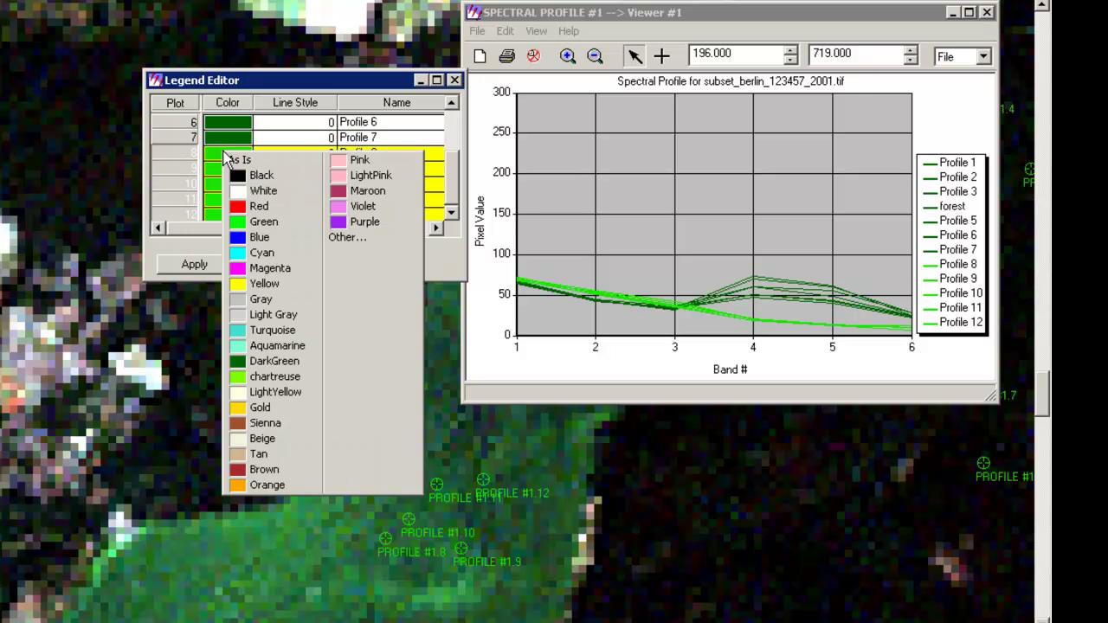
pyautogui.click(258, 250)
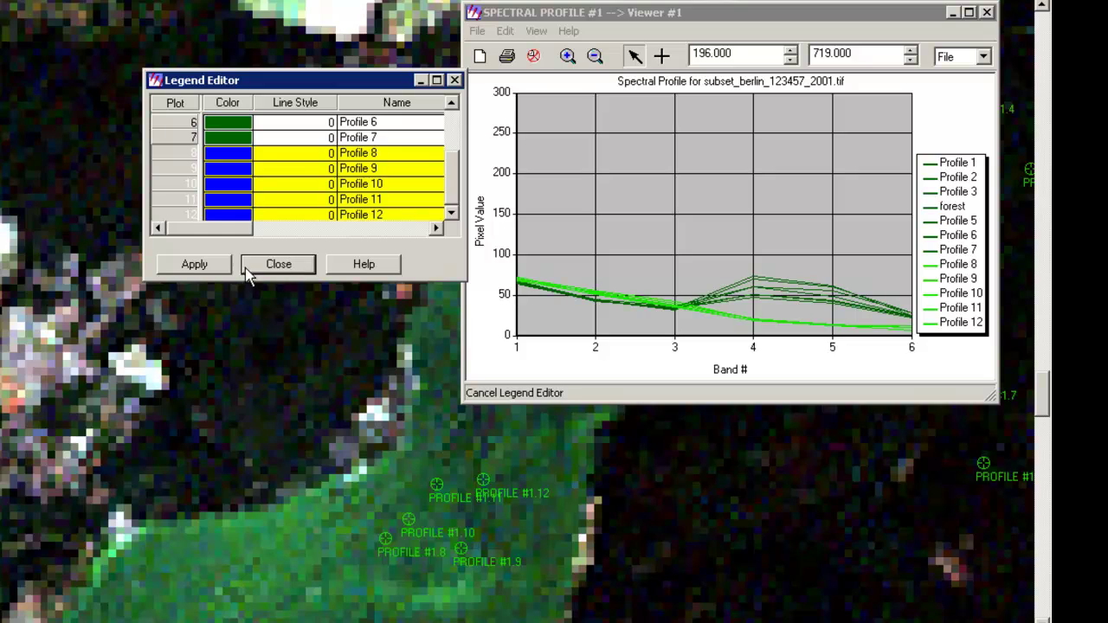
pyautogui.click(217, 265)
pyautogui.click(319, 266)
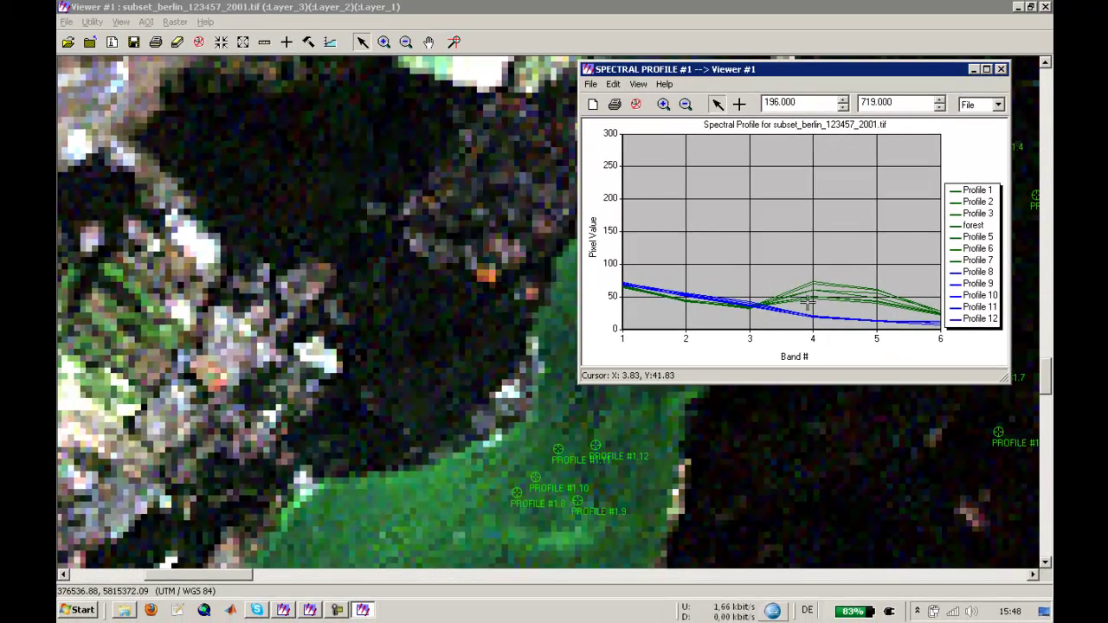
# Zoom out to the whole city, move the profile window aside, and zoom in on a bright built-up patch
pyautogui.click(405, 41)
pyautogui.click(710, 374)
pyautogui.click(710, 374)
pyautogui.click(710, 374)
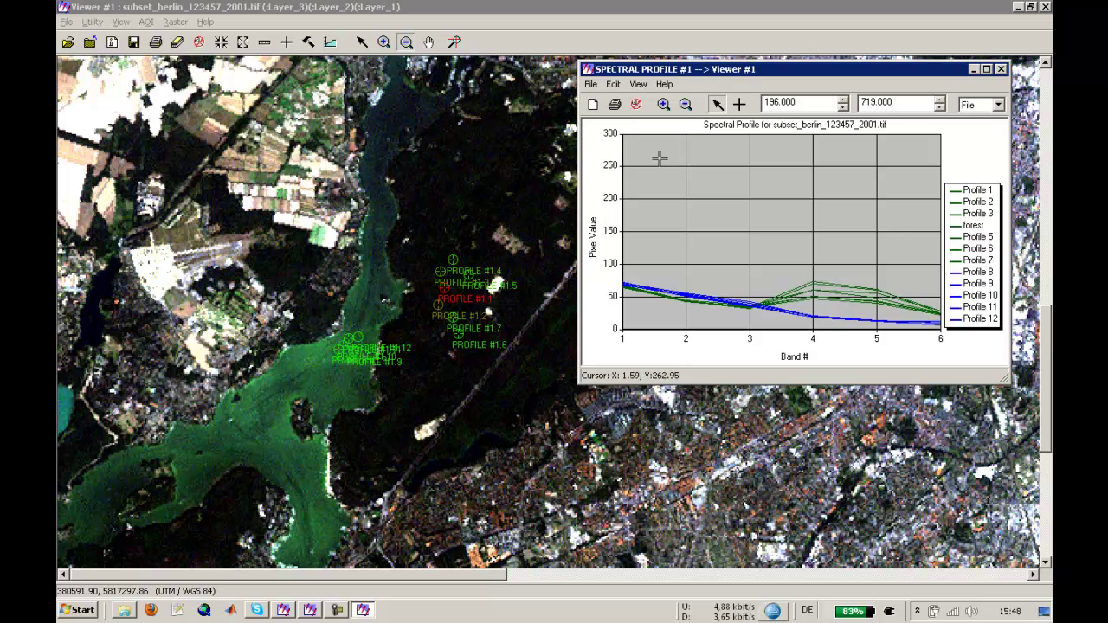
pyautogui.moveTo(742, 73); pyautogui.dragTo(308, 120)
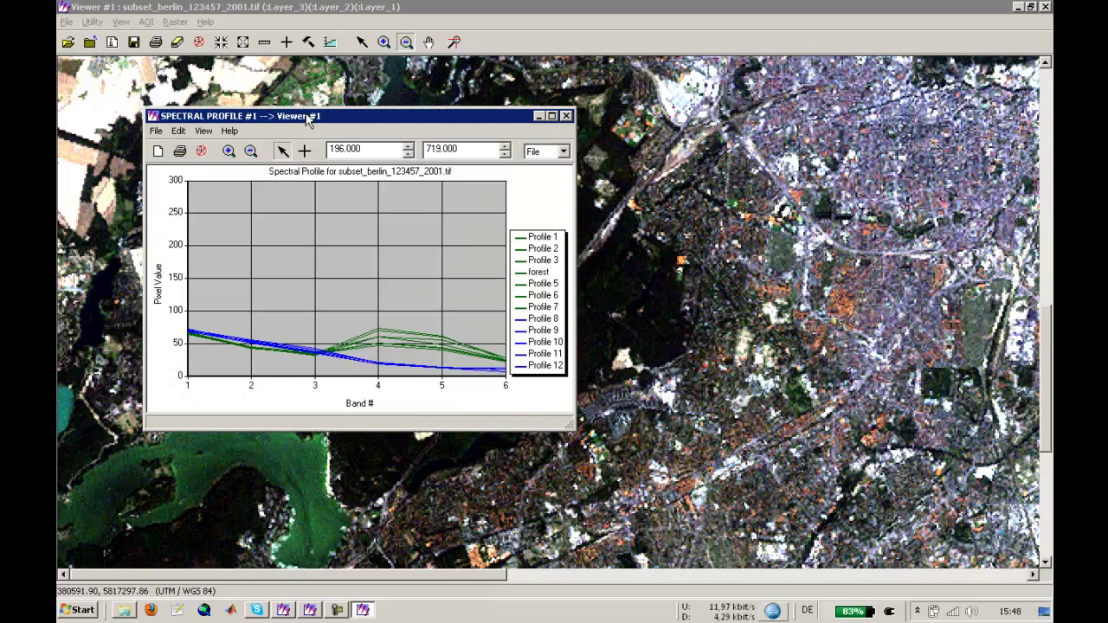
pyautogui.click(385, 43)
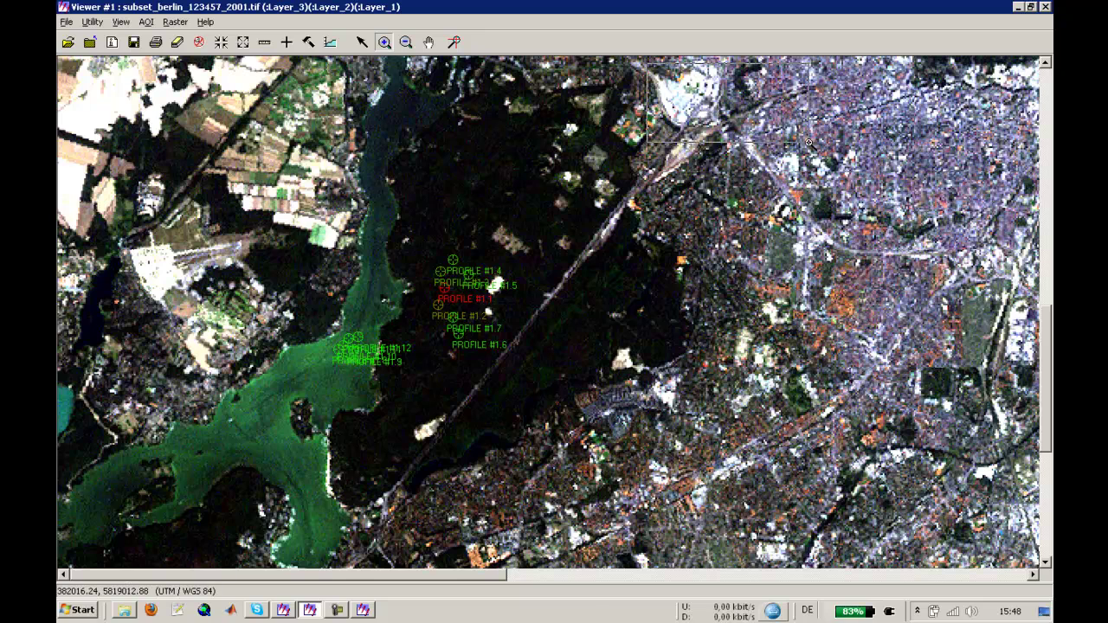
pyautogui.click(833, 159)
pyautogui.hotkey('alt', 'Tab')
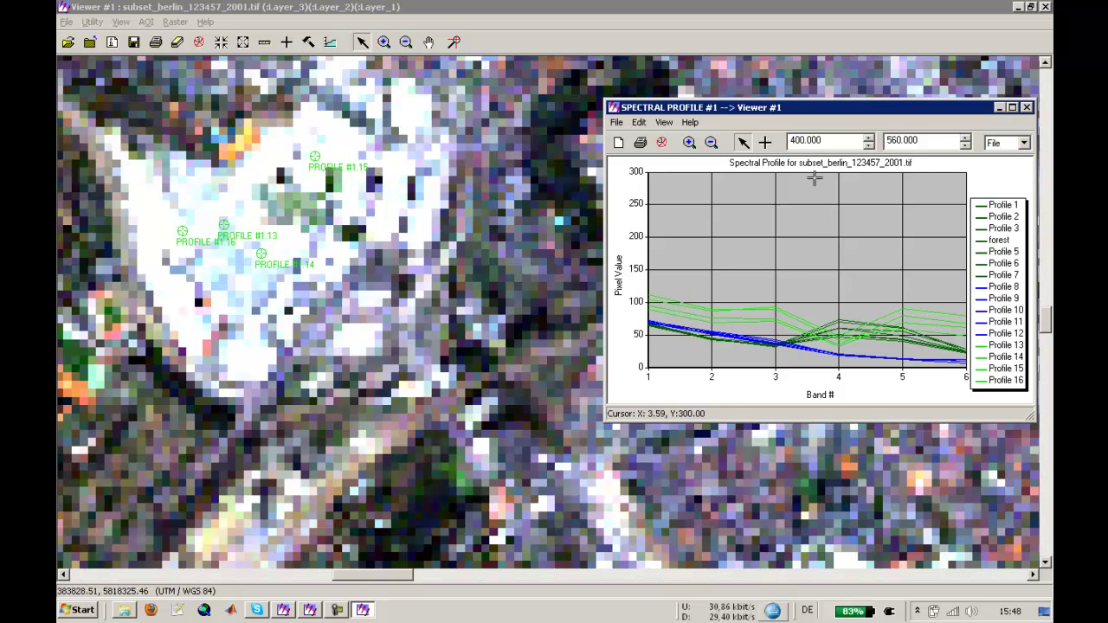
# Start placing a seventeenth profile point on another urban pixel
pyautogui.click(765, 143)
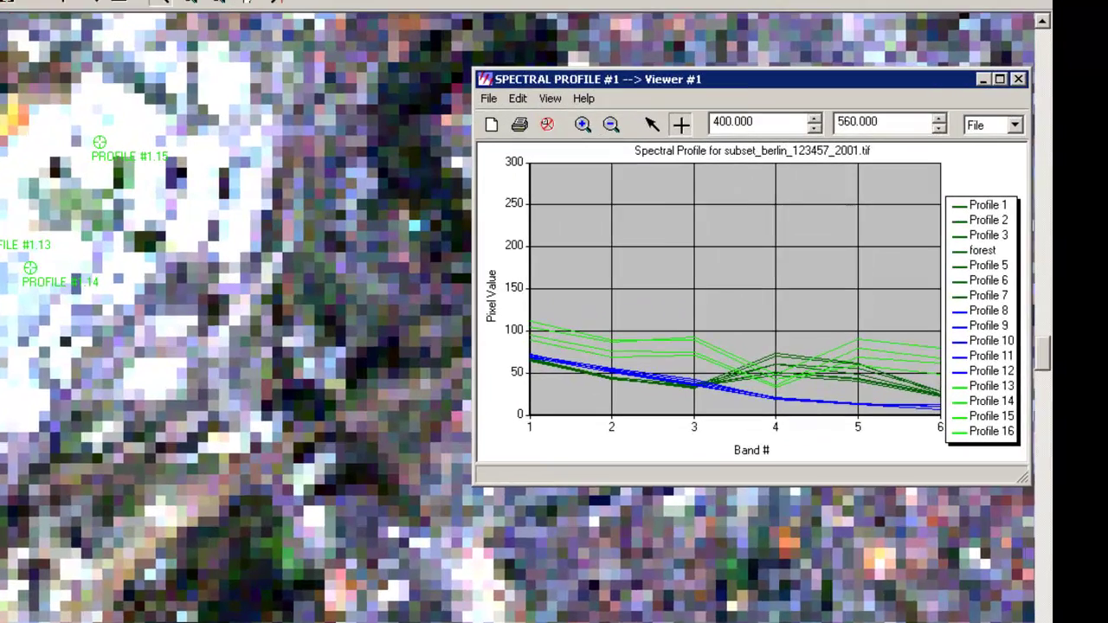